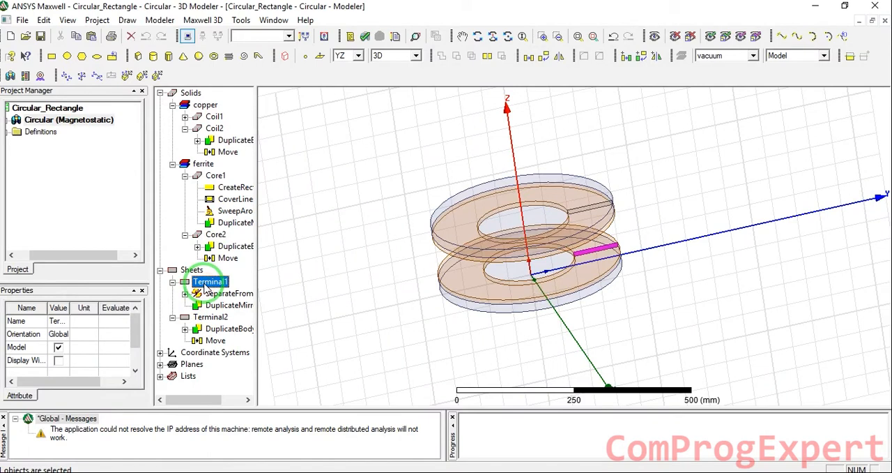
# - Set up a current excitation named Coil1 on Terminal1, with the type set to Solid
pyautogui.moveTo(296, 393)
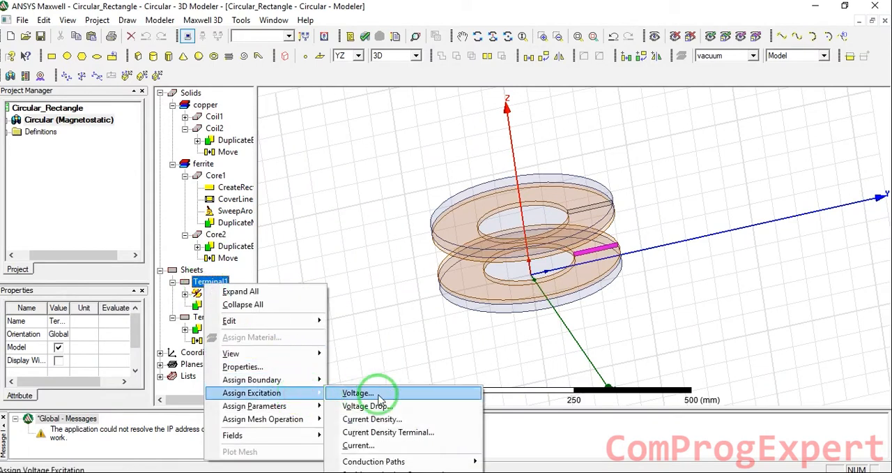
pyautogui.click(382, 445)
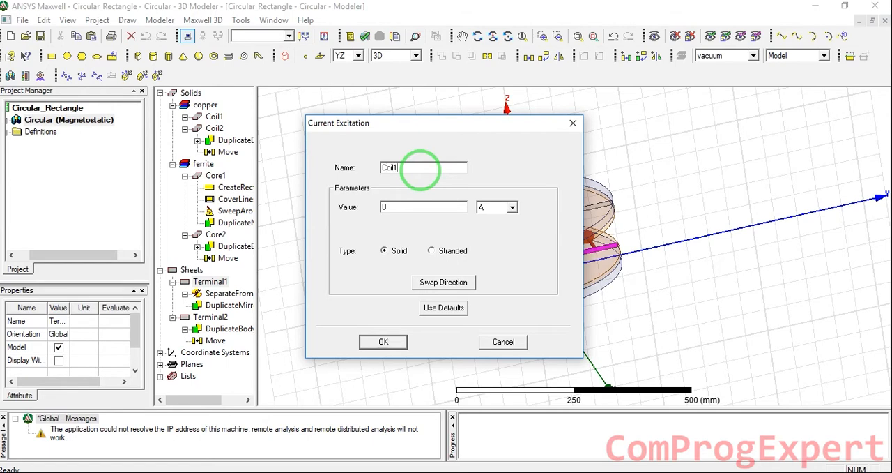
pyautogui.click(387, 252)
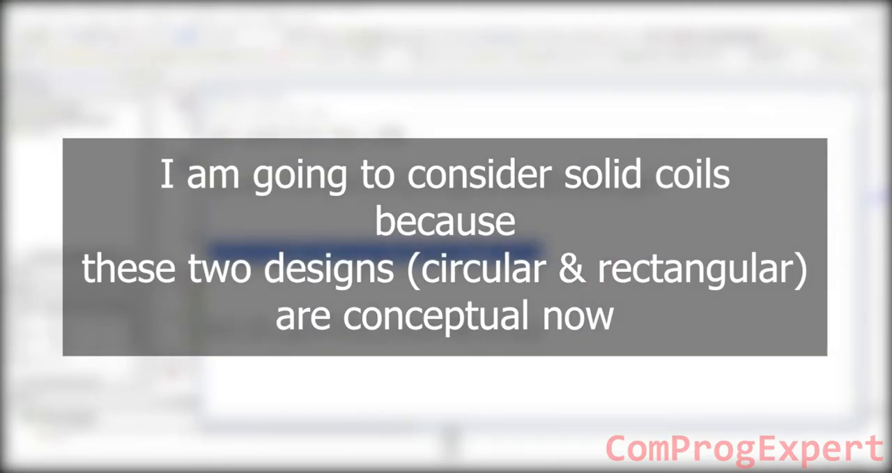
# - Examine the circular and rectangular magnetic coupler comparison in Fig. 5 of the PDF paper in the browser, and return to ANSYS Maxwell
pyautogui.moveTo(210, 325); pyautogui.dragTo(517, 328)
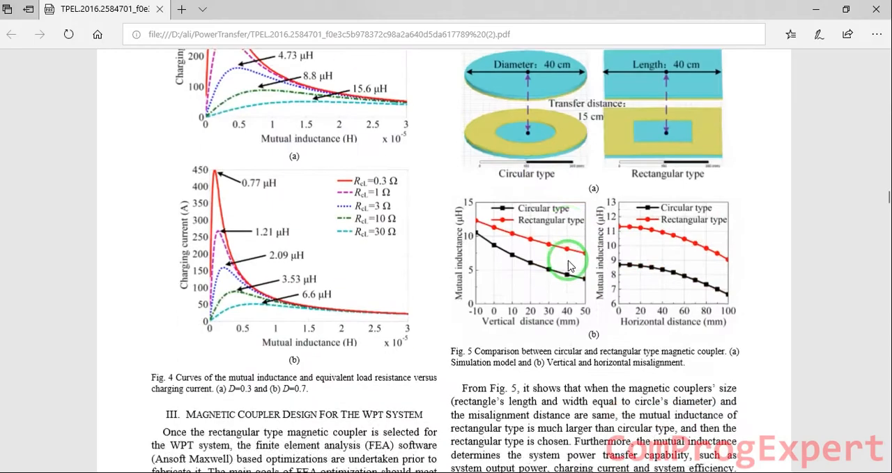
pyautogui.scroll(-3, 571, 268)
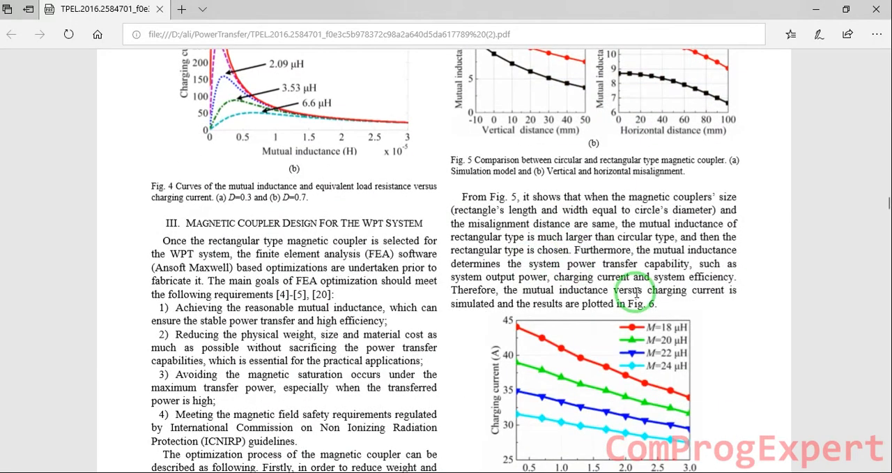
pyautogui.scroll(-3, 633, 307)
pyautogui.scroll(-3, 633, 307)
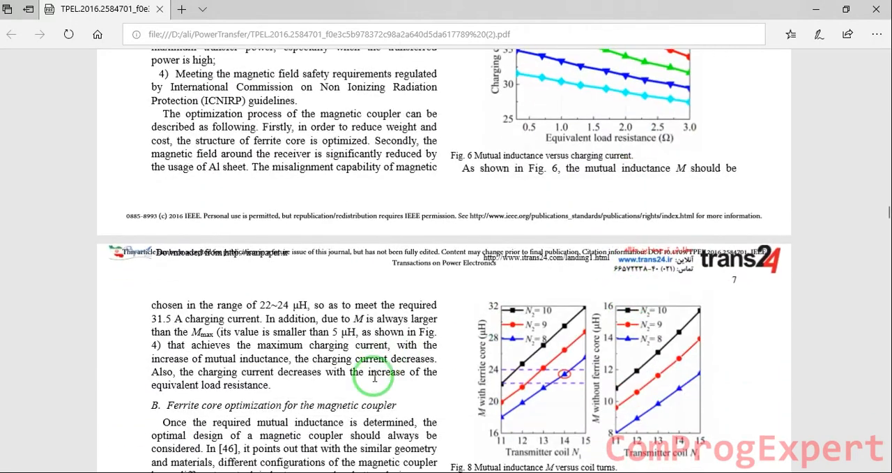
pyautogui.scroll(4, 365, 360)
pyautogui.scroll(6, 562, 274)
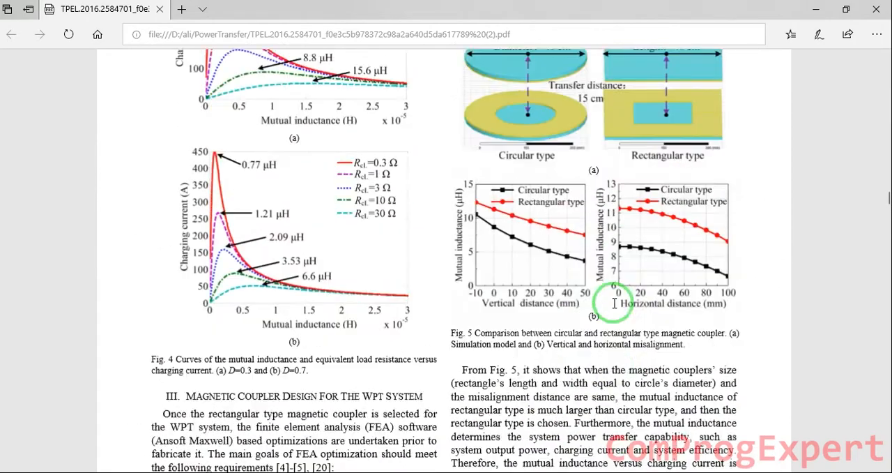
pyautogui.keyDown('ctrl'); pyautogui.scroll(5, 603, 203); pyautogui.keyUp('ctrl')
pyautogui.keyDown('ctrl'); pyautogui.scroll(2, 523, 199); pyautogui.keyUp('ctrl')
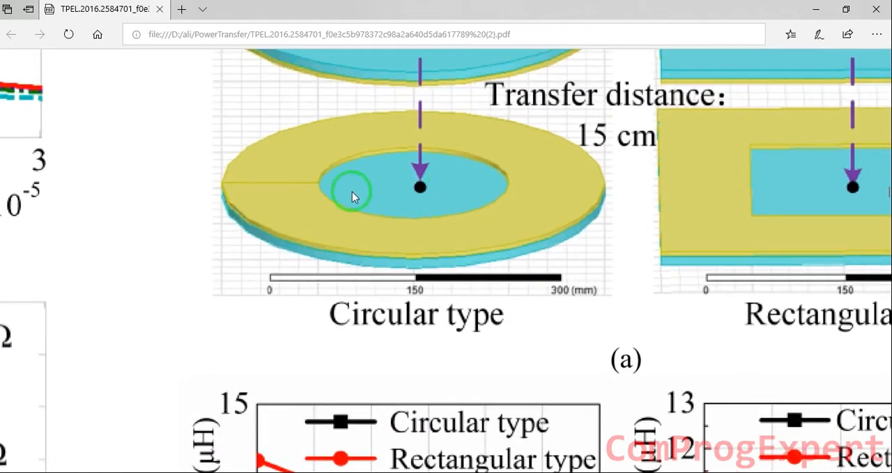
pyautogui.keyDown('ctrl'); pyautogui.scroll(-7, 487, 207); pyautogui.keyUp('ctrl')
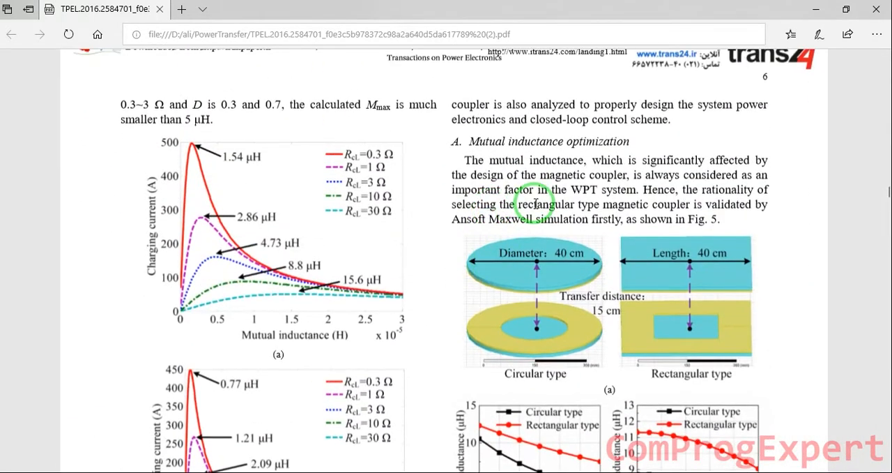
pyautogui.scroll(-3, 535, 203)
pyautogui.click(537, 472)
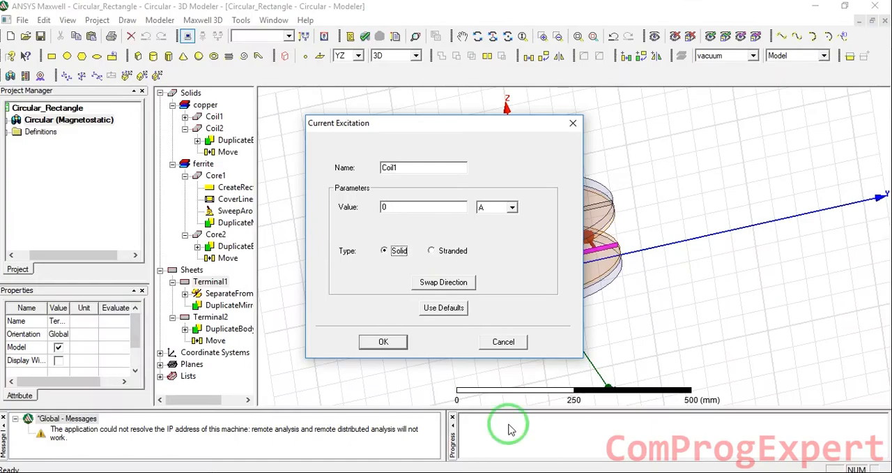
# - Confirm the Coil1 excitation and assign Terminal2 a solid current excitation named Coil2 with a value of 0 A
pyautogui.click(384, 341)
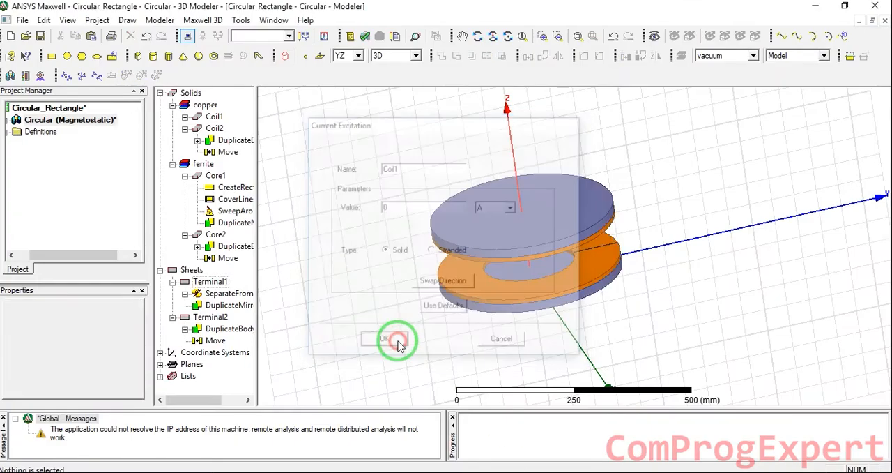
pyautogui.click(211, 316)
pyautogui.rightClick(213, 317)
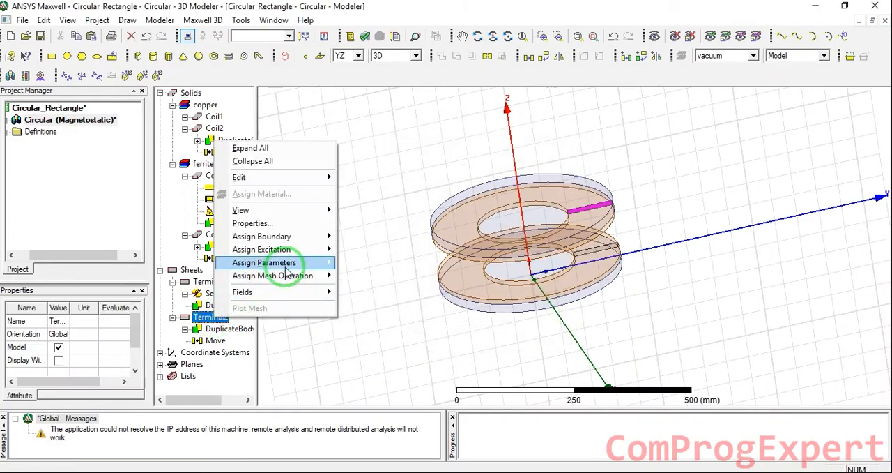
pyautogui.moveTo(295, 248)
pyautogui.click(364, 304)
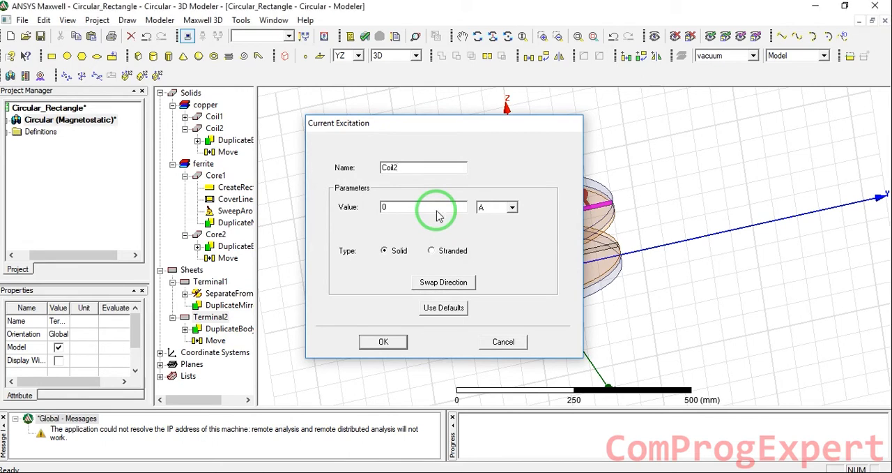
pyautogui.press('Return')
pyautogui.click(370, 163)
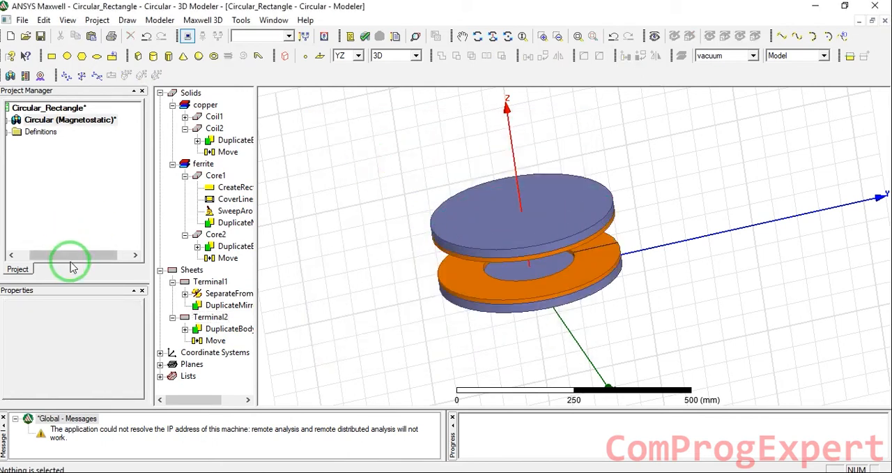
# - Expand the Circular design's excitations and inspect where Coil1 and Coil2 are applied in the model
pyautogui.moveTo(64, 256); pyautogui.dragTo(24, 247)
pyautogui.click(24, 120)
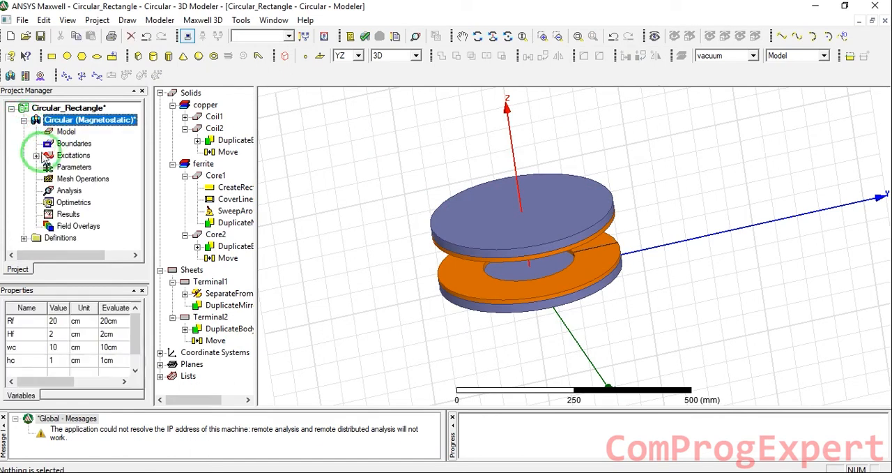
pyautogui.click(37, 156)
pyautogui.click(76, 168)
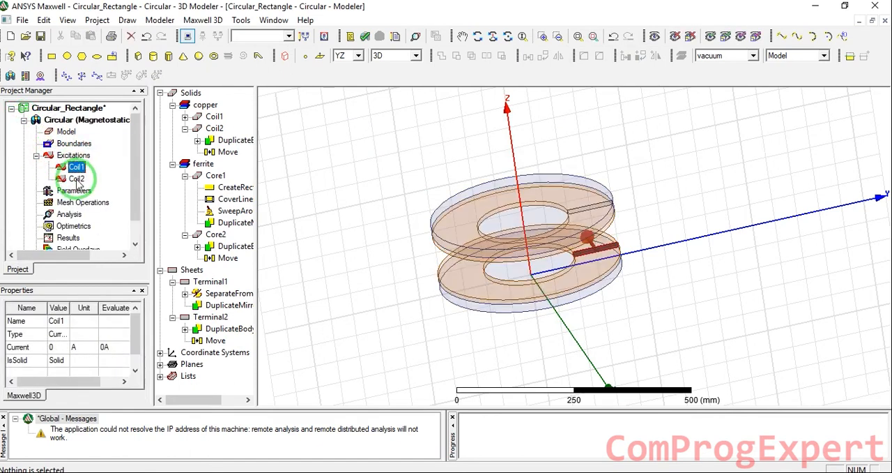
pyautogui.click(77, 179)
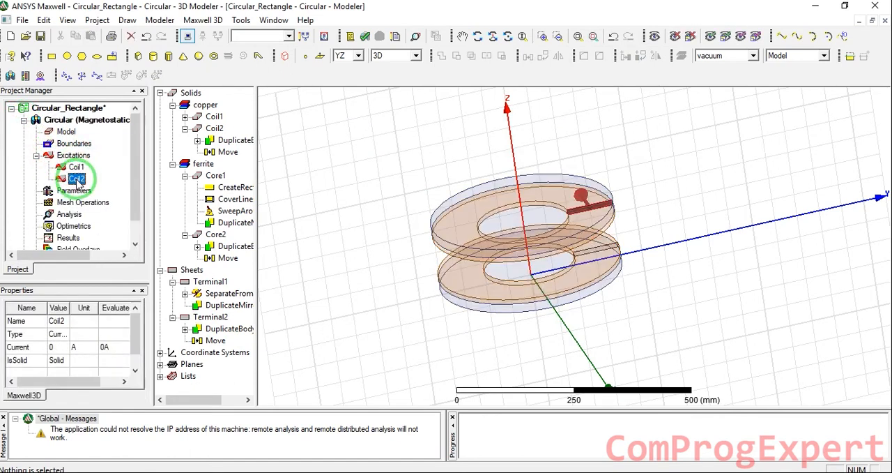
# - Assign a matrix parameter named Matrix1 that includes both the Coil1 and Coil2 sources
pyautogui.scroll(-1, 78, 179)
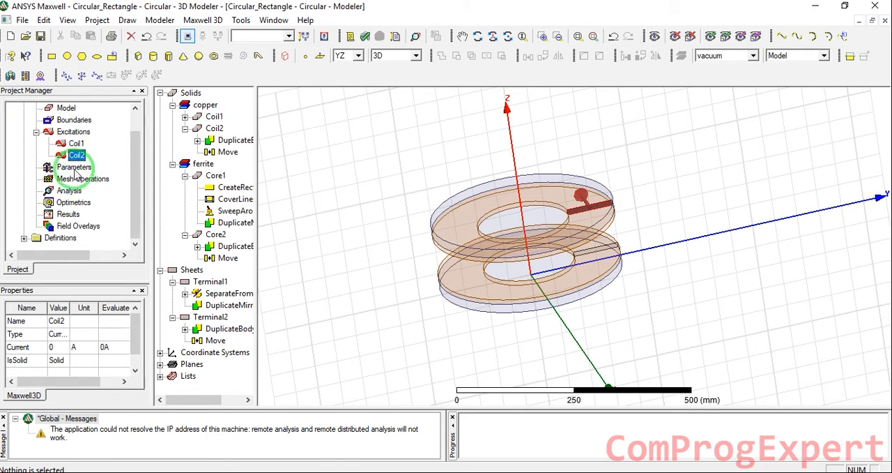
pyautogui.click(73, 167)
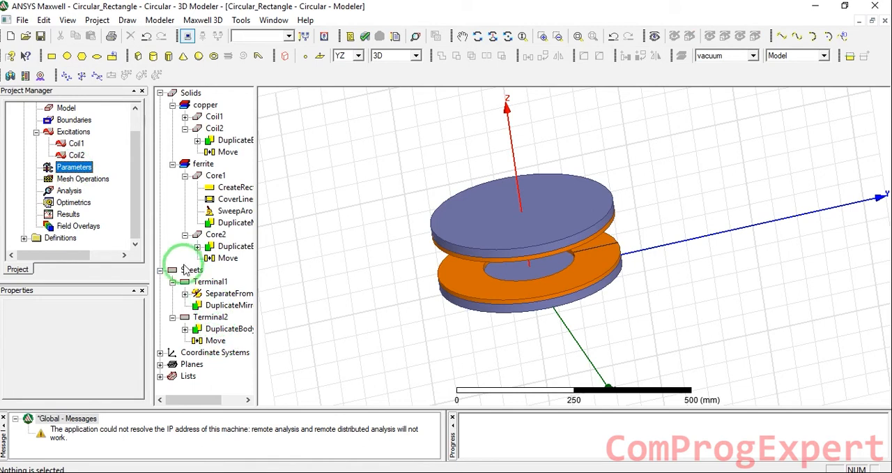
pyautogui.rightClick(86, 169)
pyautogui.moveTo(109, 176)
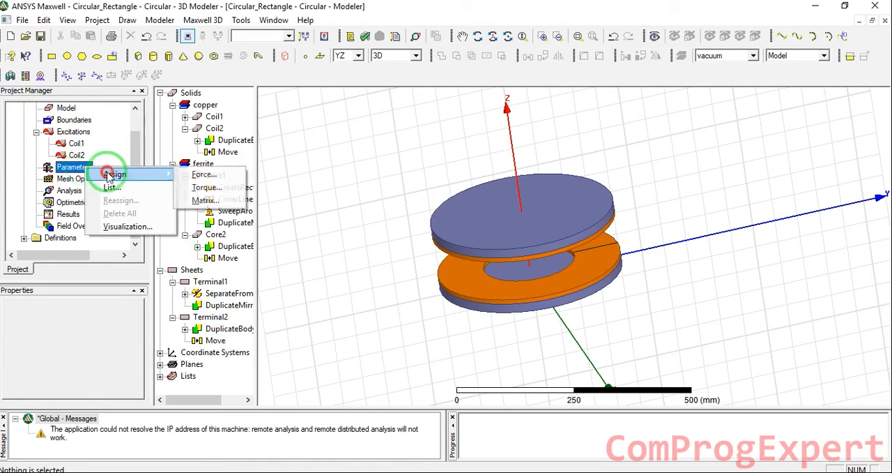
pyautogui.click(221, 201)
pyautogui.click(454, 196)
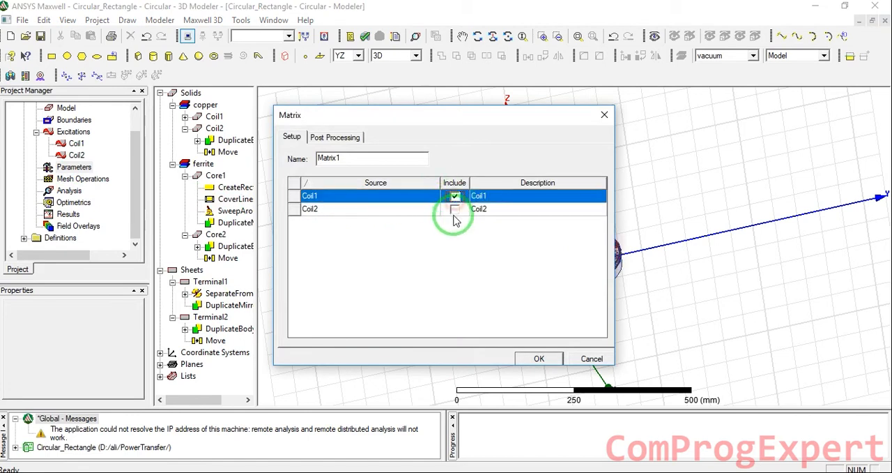
pyautogui.click(455, 209)
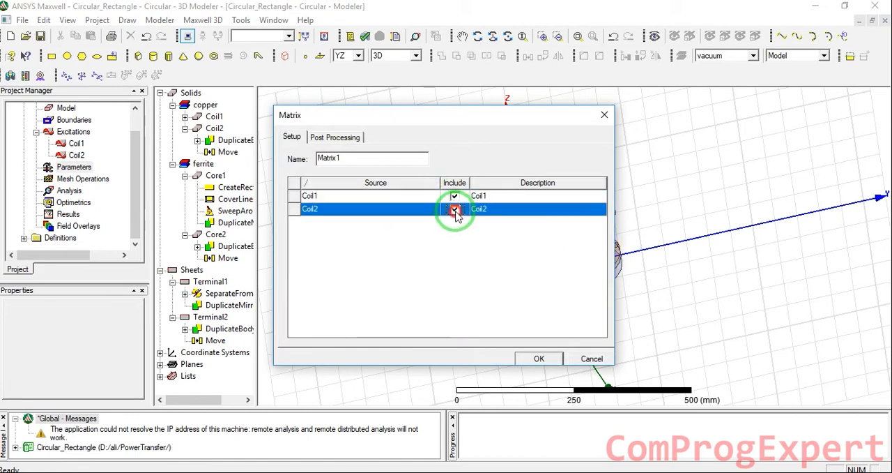
pyautogui.click(538, 359)
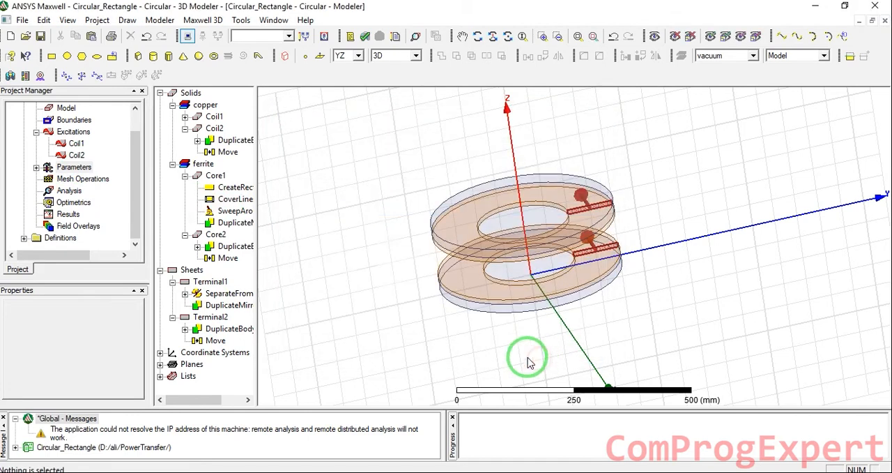
pyautogui.click(373, 248)
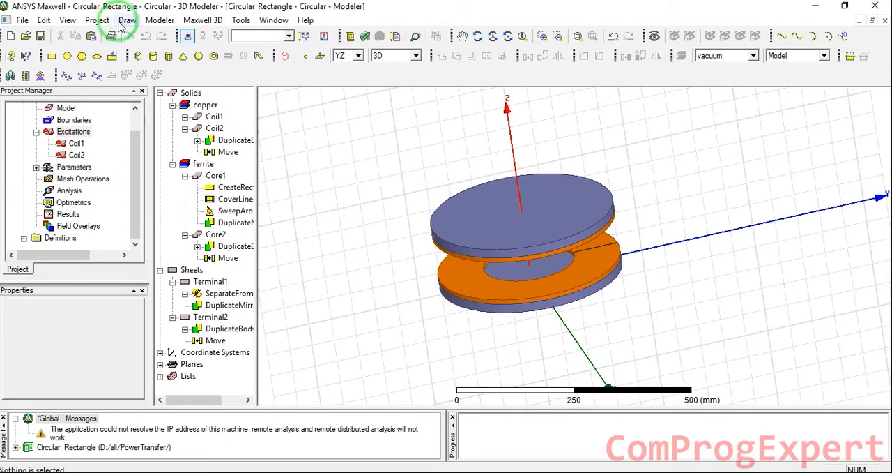
# - Create a region around the model, padded similarly in all directions by a percentage offset of 150
pyautogui.click(125, 21)
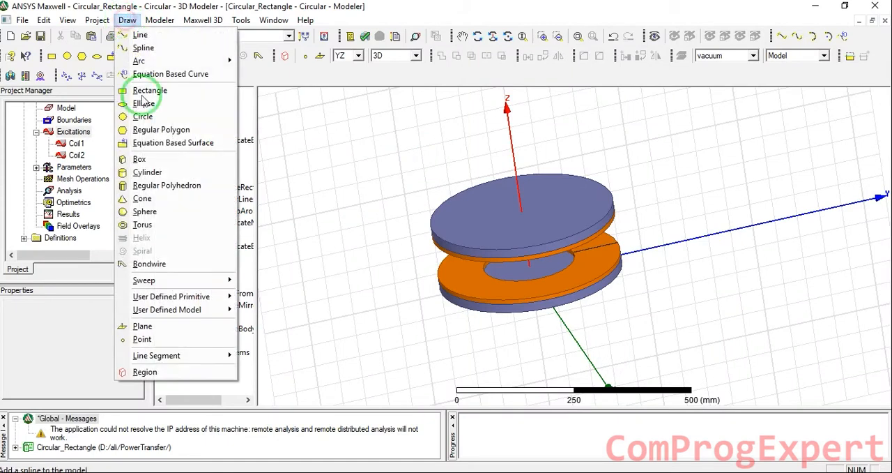
pyautogui.click(184, 379)
pyautogui.click(472, 207)
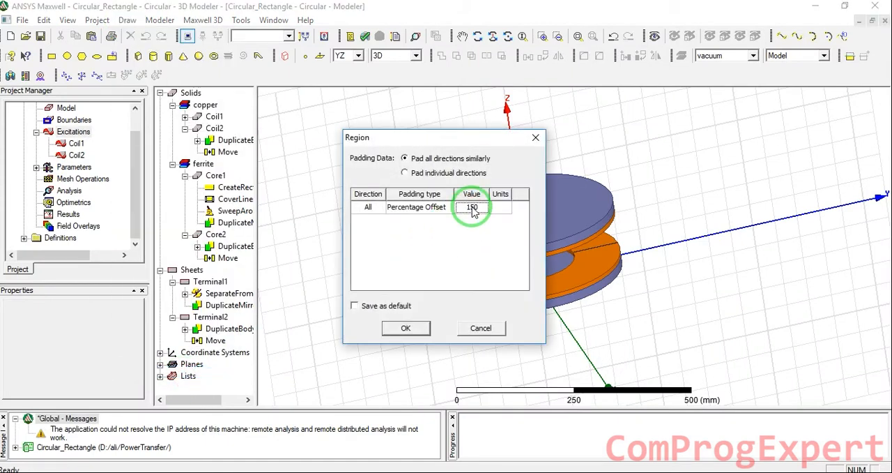
pyautogui.click(412, 326)
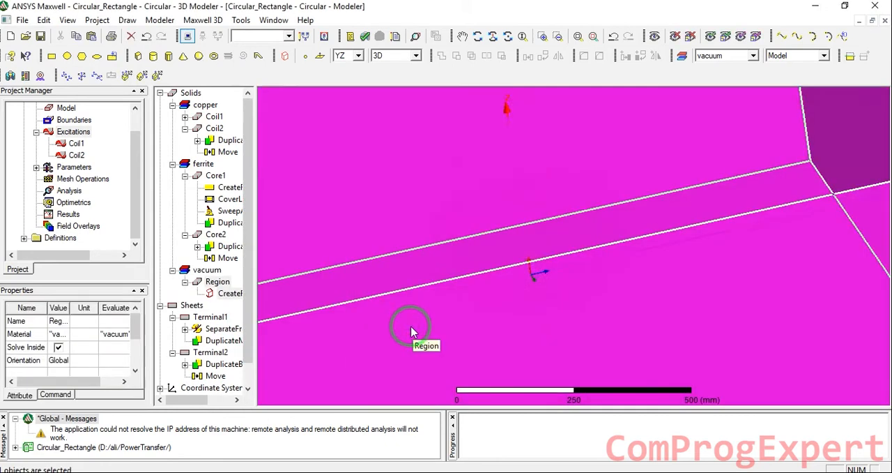
pyautogui.keyDown('alt'); pyautogui.moveTo(597, 321); pyautogui.dragTo(372, 171); pyautogui.keyUp('alt')
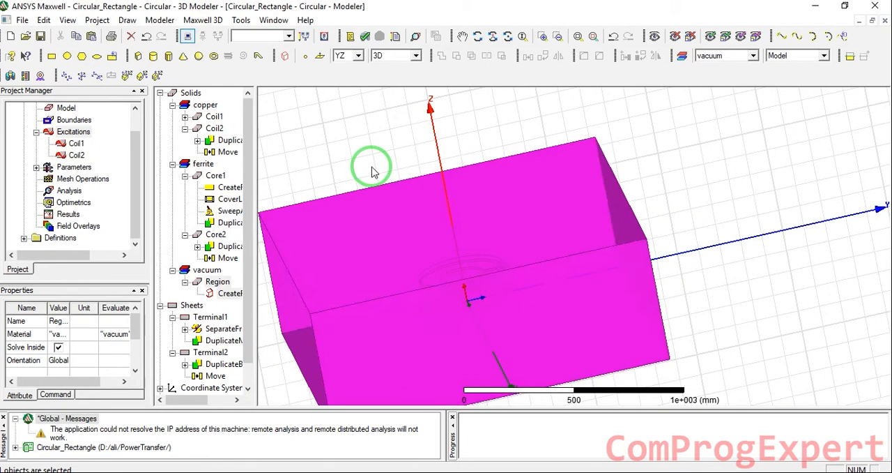
pyautogui.click(372, 172)
# - Assign length-based mesh refinement inside the coils, cores and terminals with a maximum element length of 2 cm, and save the project
pyautogui.moveTo(534, 241); pyautogui.dragTo(395, 334)
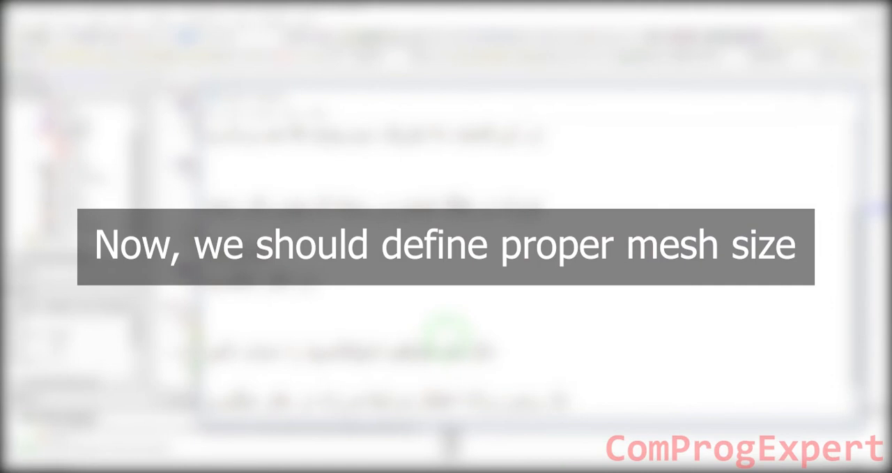
pyautogui.scroll(-2, 447, 335)
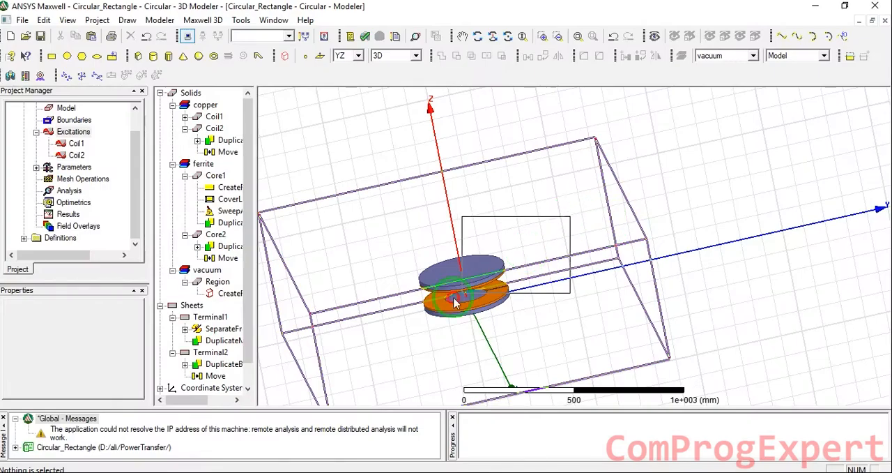
pyautogui.click(446, 319)
pyautogui.click(549, 224)
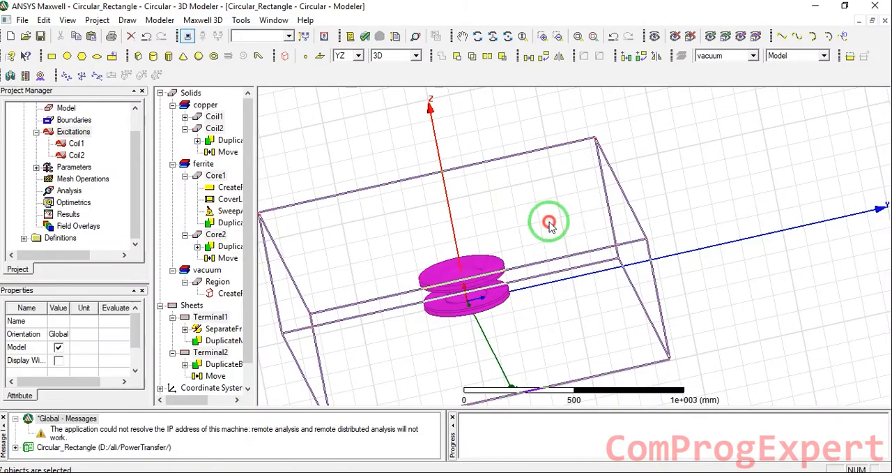
pyautogui.rightClick(73, 183)
pyautogui.moveTo(104, 189)
pyautogui.moveTo(296, 210)
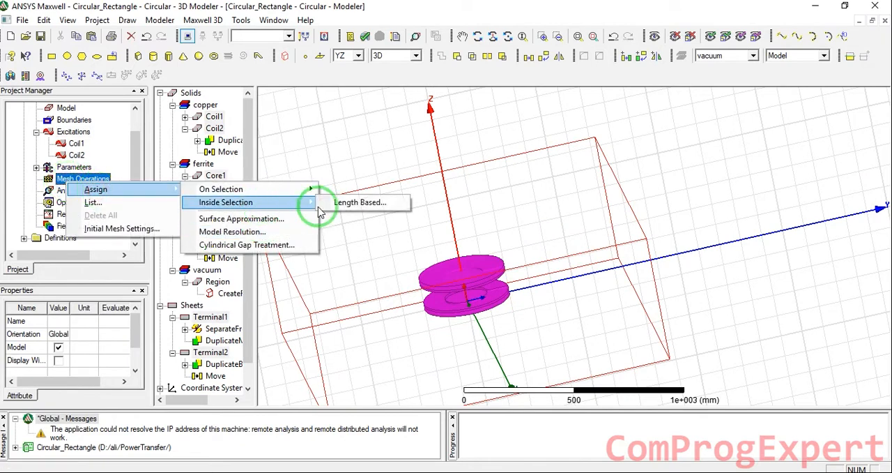
pyautogui.click(342, 202)
pyautogui.click(402, 221)
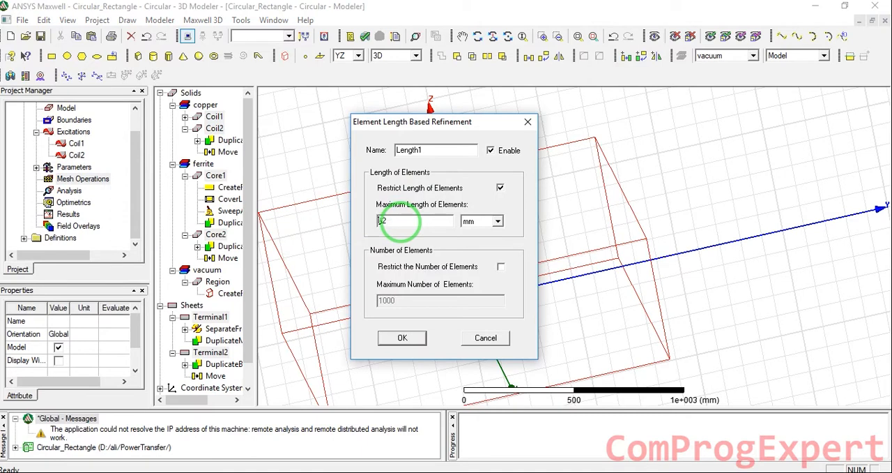
pyautogui.write('2cm')
pyautogui.click(500, 188)
pyautogui.click(501, 189)
pyautogui.click(404, 338)
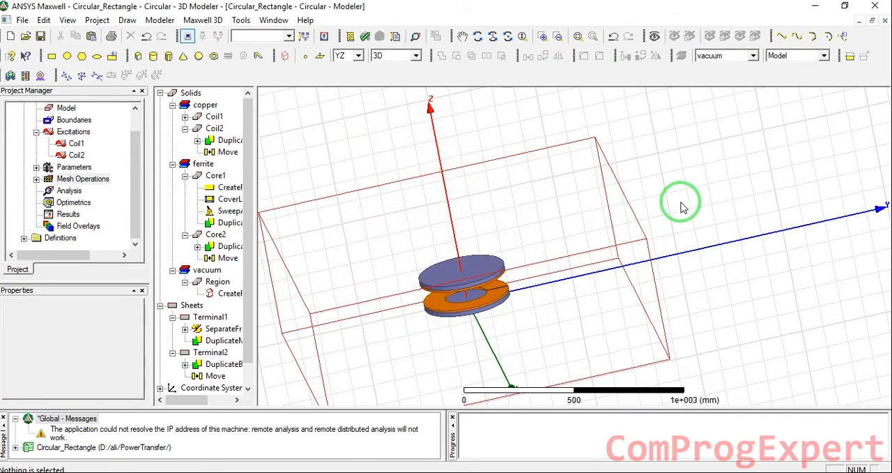
pyautogui.click(41, 36)
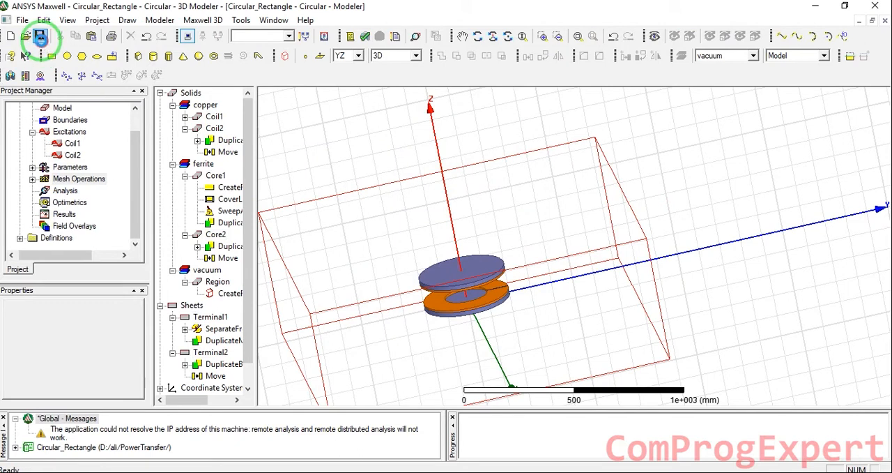
# - Add a solution setup to the analysis and set its nonlinear residual to 0.01
pyautogui.rightClick(68, 192)
pyautogui.click(131, 214)
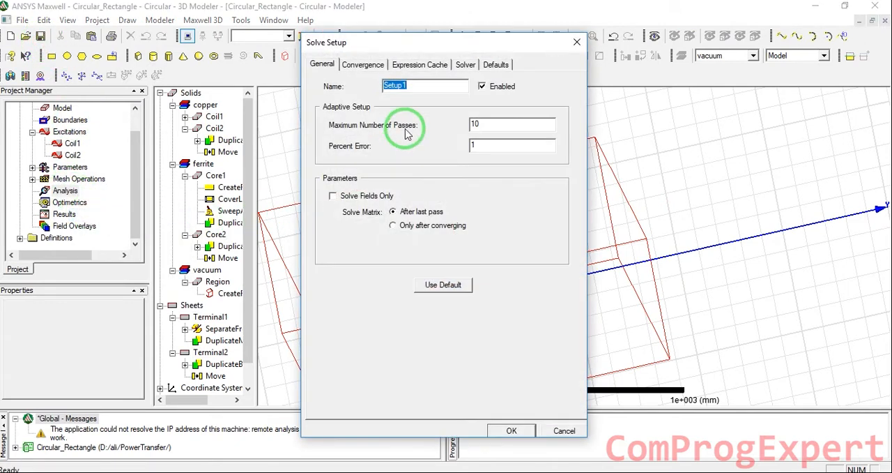
pyautogui.click(374, 68)
pyautogui.click(420, 65)
pyautogui.click(463, 64)
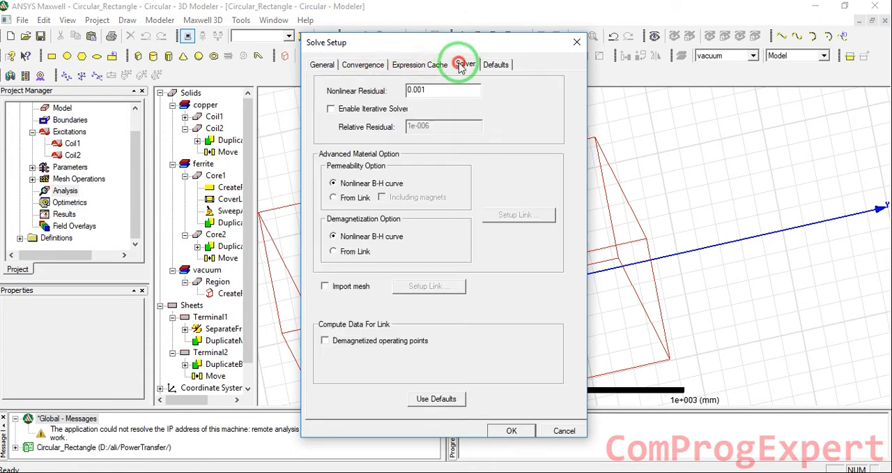
pyautogui.click(420, 89)
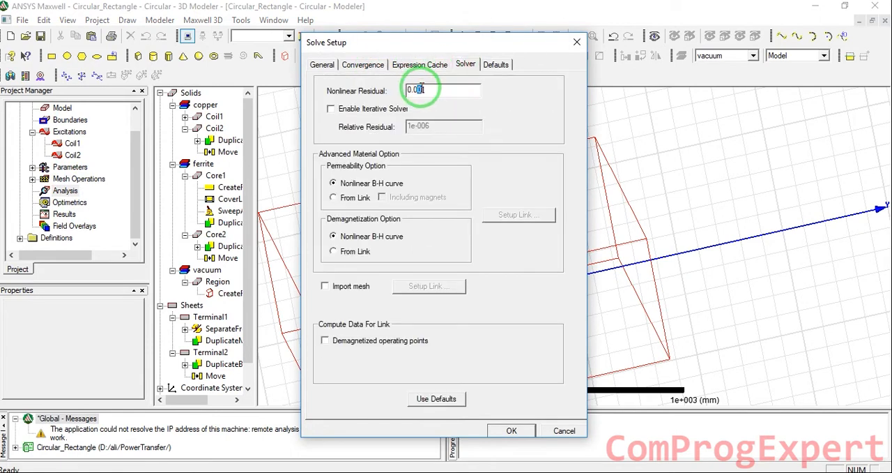
pyautogui.press('BackSpace')
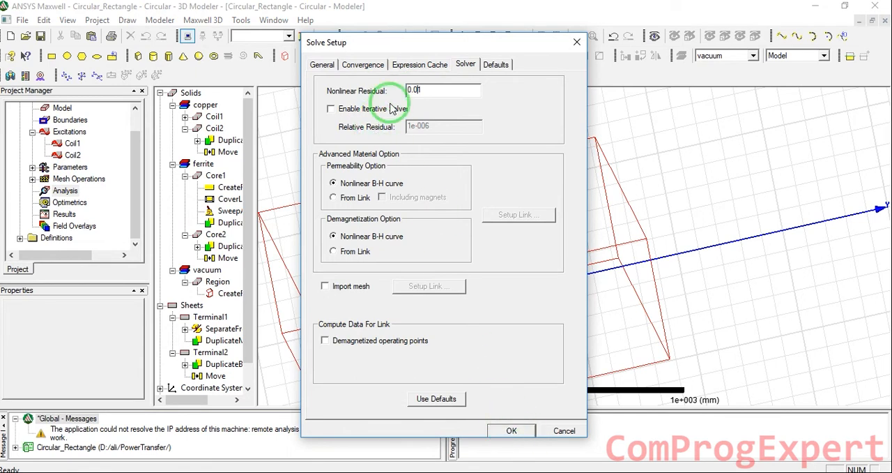
# - Review the setup's convergence, expression cache and general settings, accept it, and run the validation check on the Circular design
pyautogui.click(377, 65)
pyautogui.click(414, 66)
pyautogui.click(461, 65)
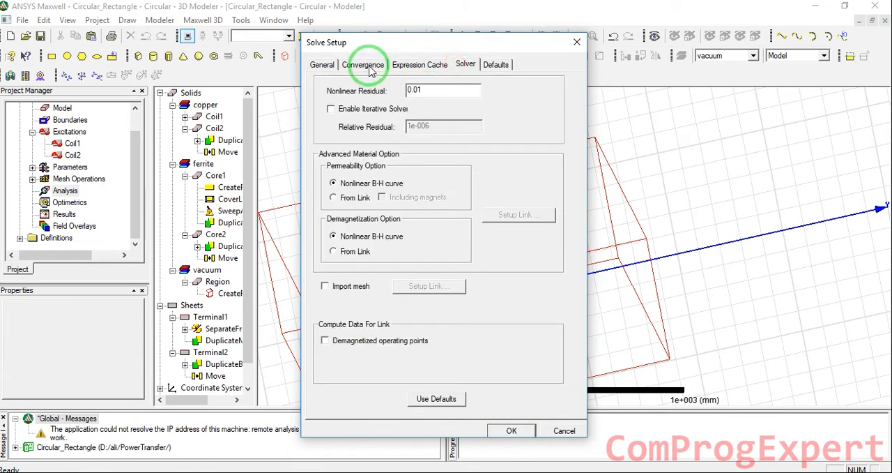
pyautogui.click(364, 65)
pyautogui.click(323, 65)
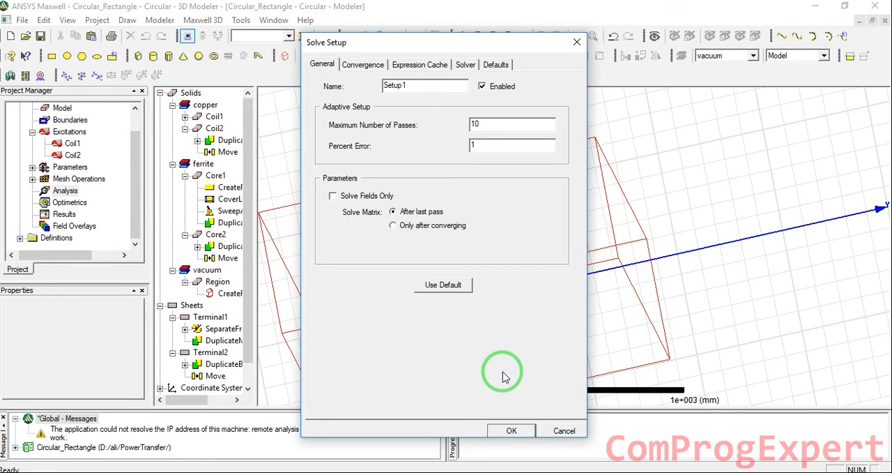
pyautogui.click(511, 431)
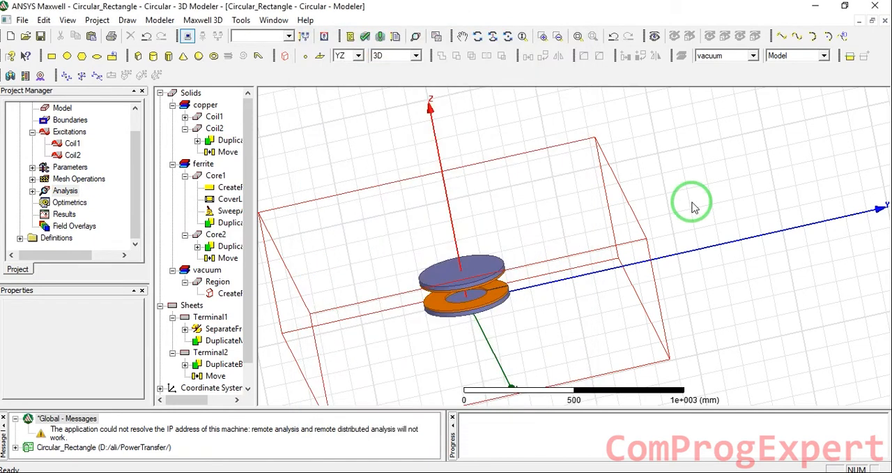
pyautogui.click(365, 36)
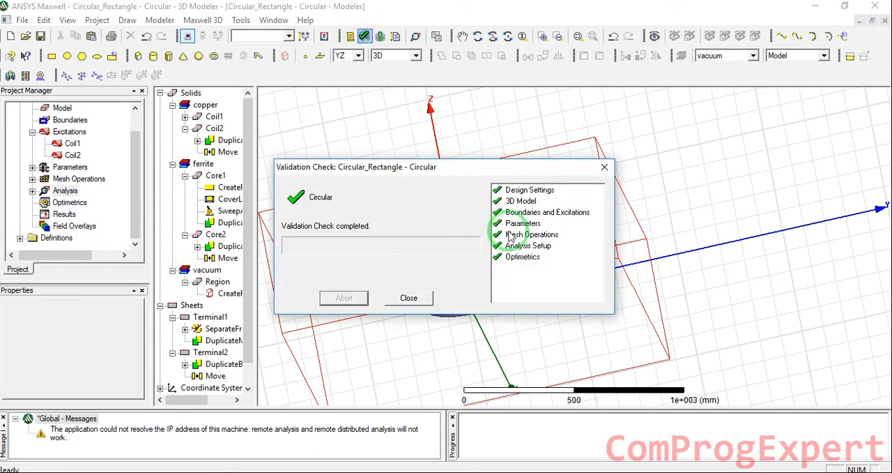
pyautogui.click(412, 298)
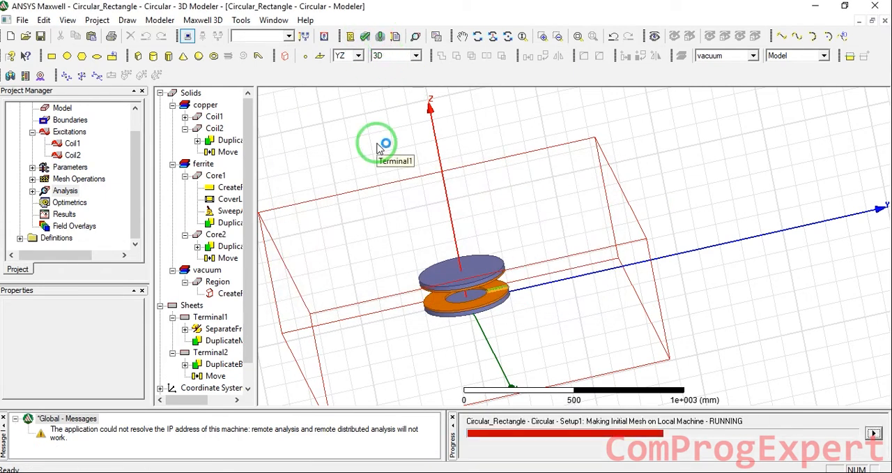
pyautogui.rightClick(63, 214)
pyautogui.moveTo(167, 205)
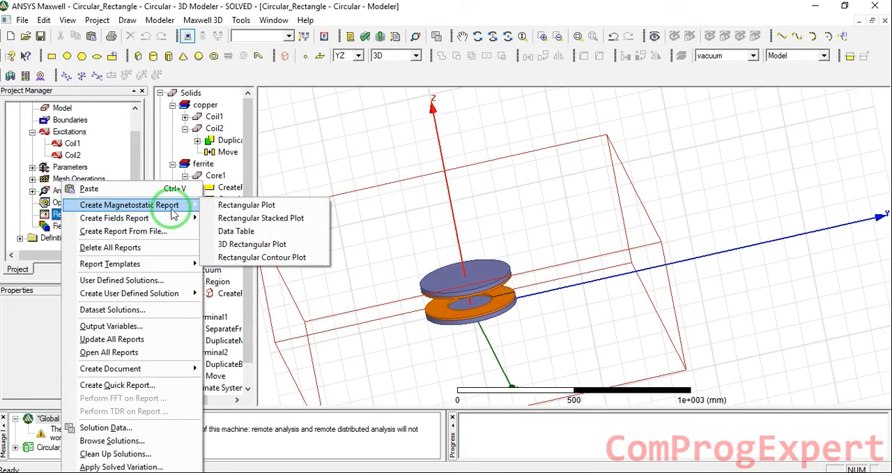
pyautogui.click(237, 232)
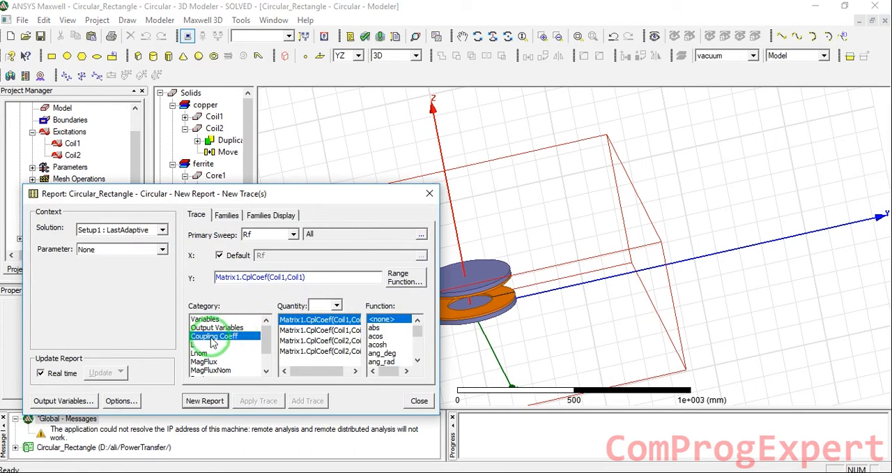
pyautogui.click(199, 345)
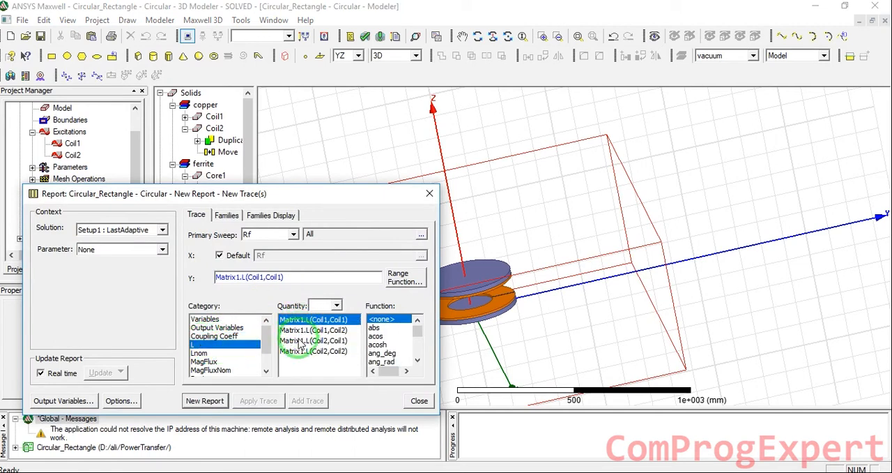
pyautogui.keyDown('ctrl'); pyautogui.click(317, 331); pyautogui.keyUp('ctrl')
pyautogui.keyDown('shift'); pyautogui.click(314, 350); pyautogui.keyUp('shift')
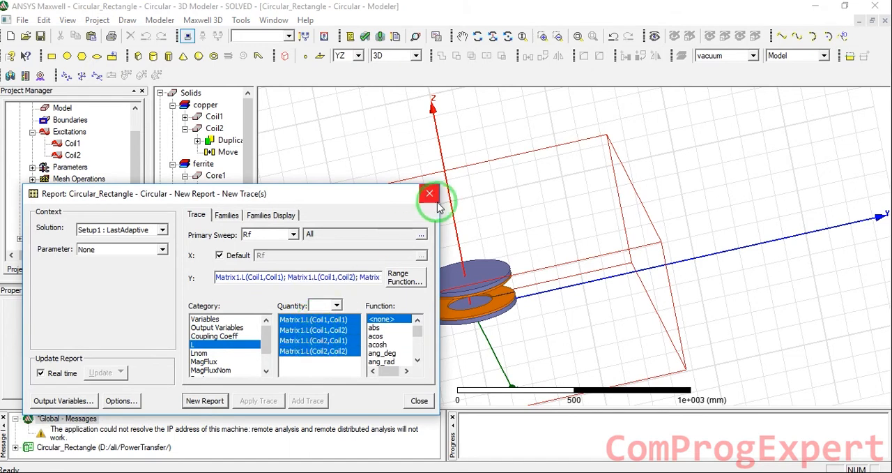
pyautogui.click(431, 194)
# - Create a magnetostatic data table report of all four Matrix1 inductances L between Coil1 and Coil2
pyautogui.rightClick(59, 214)
pyautogui.moveTo(122, 205)
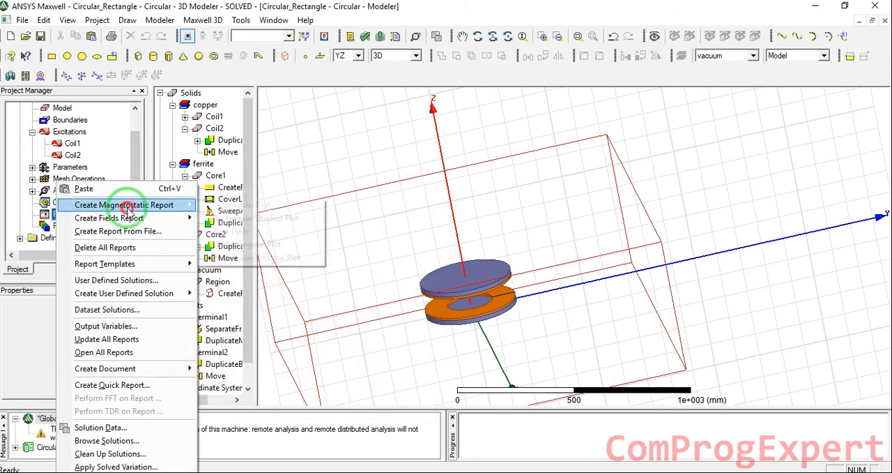
pyautogui.click(241, 232)
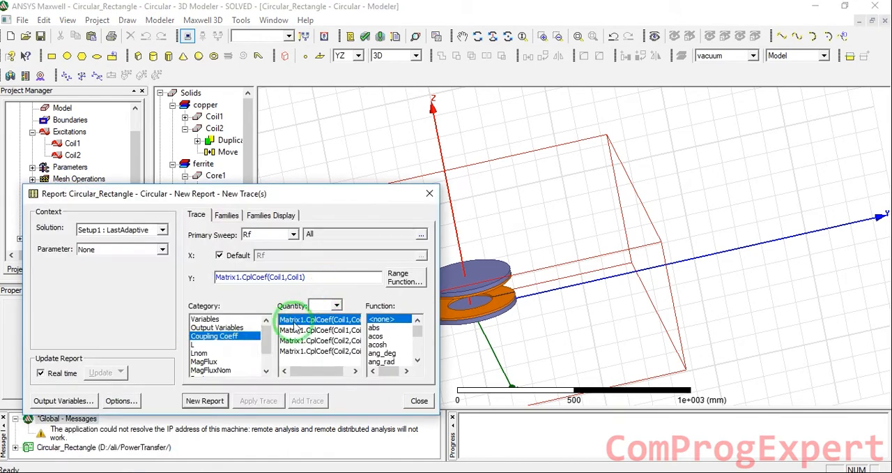
pyautogui.click(197, 346)
pyautogui.click(199, 354)
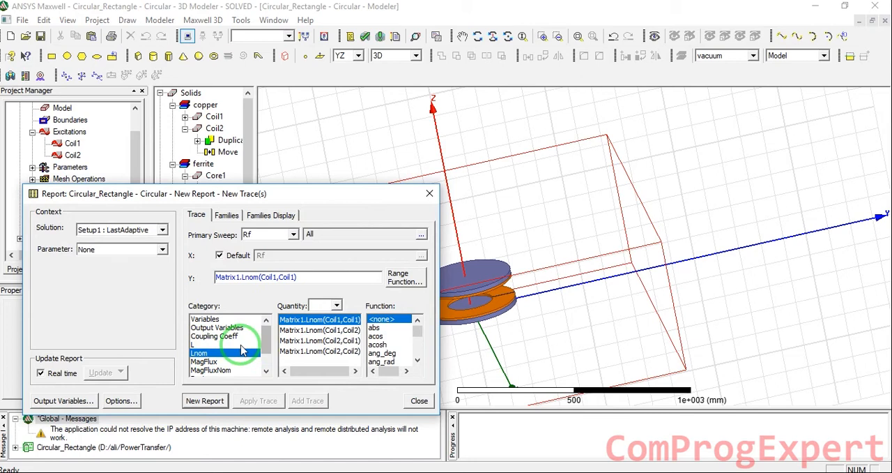
pyautogui.click(199, 344)
pyautogui.keyDown('shift'); pyautogui.click(309, 351); pyautogui.keyUp('shift')
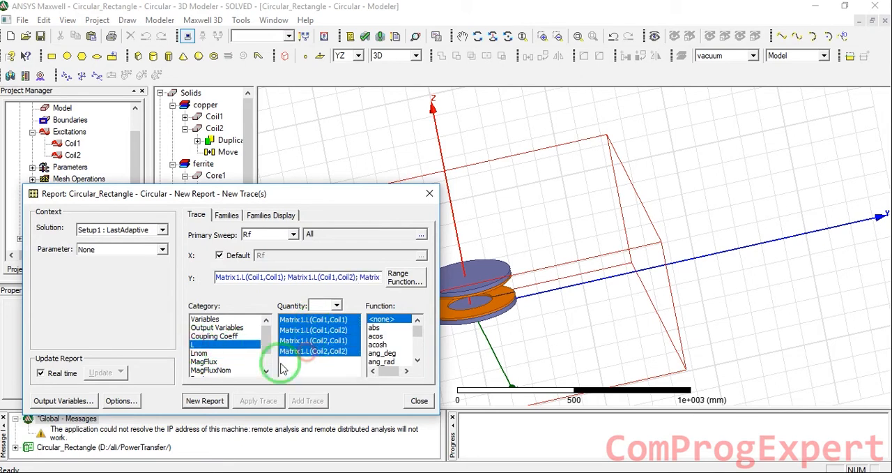
pyautogui.click(211, 401)
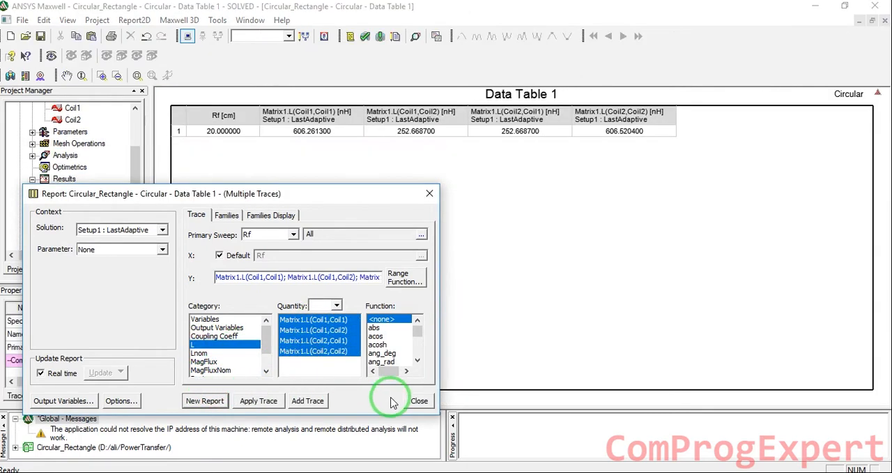
pyautogui.click(416, 400)
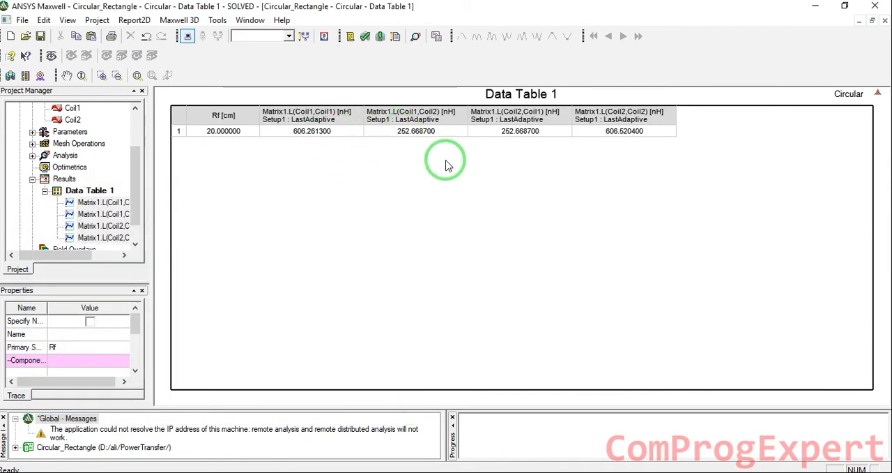
# - Switch to the paper's PDF and examine the Fig. 5 comparison of mutual inductance against vertical and horizontal misalignment
pyautogui.hotkey('alt', 'Tab')
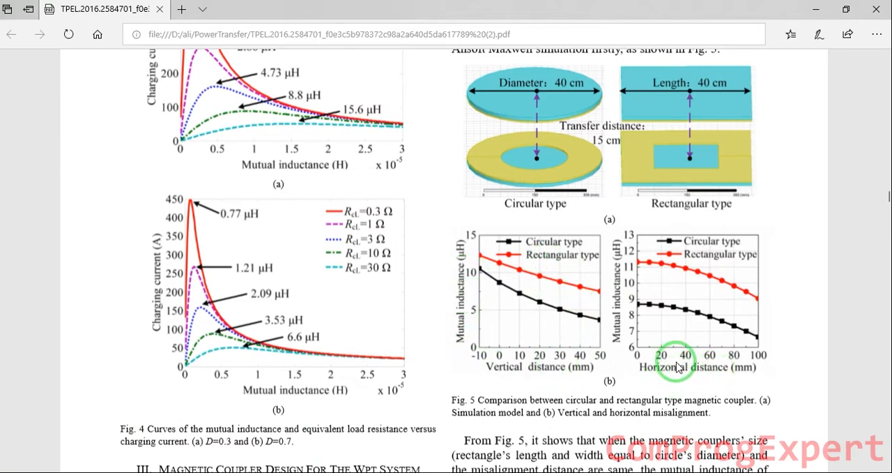
pyautogui.scroll(3, 685, 372)
pyautogui.scroll(-2, 686, 372)
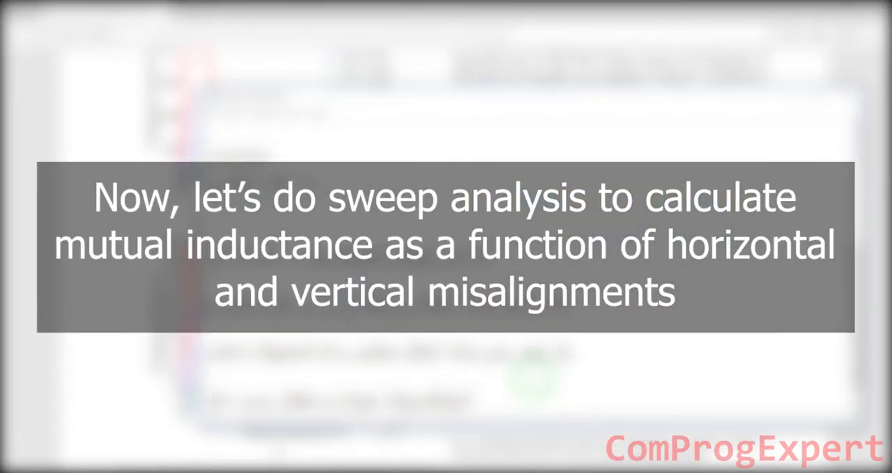
pyautogui.scroll(-2, 533, 375)
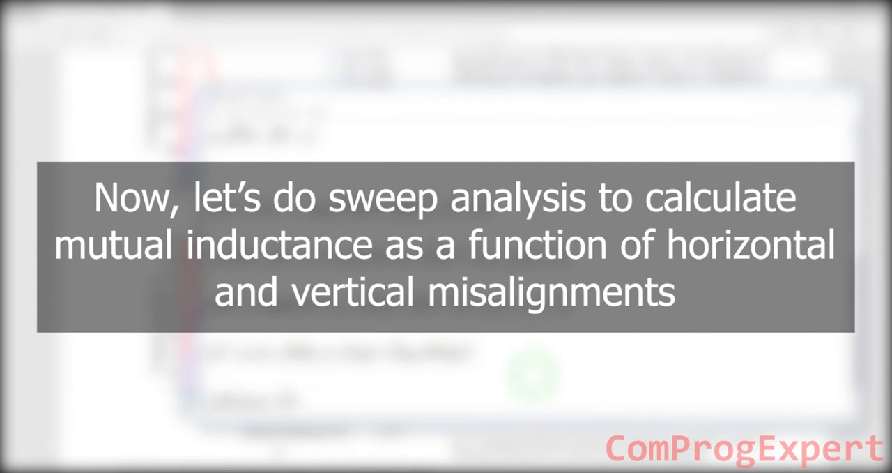
pyautogui.write('x,')
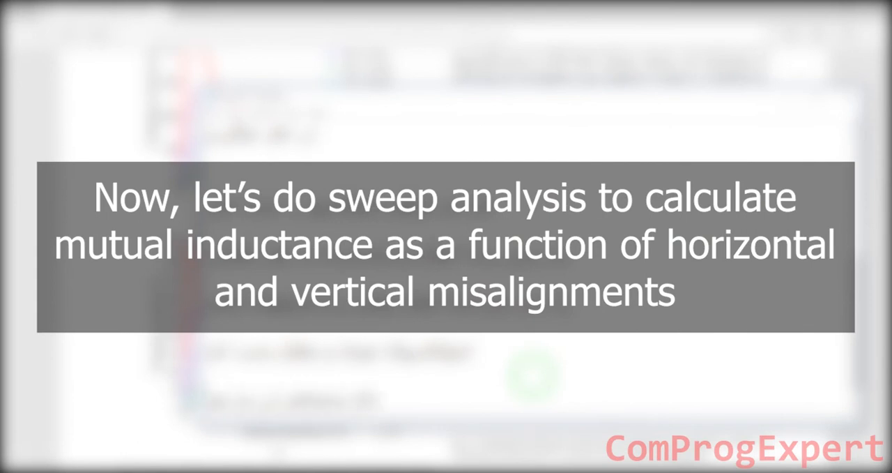
pyautogui.press('Tab')
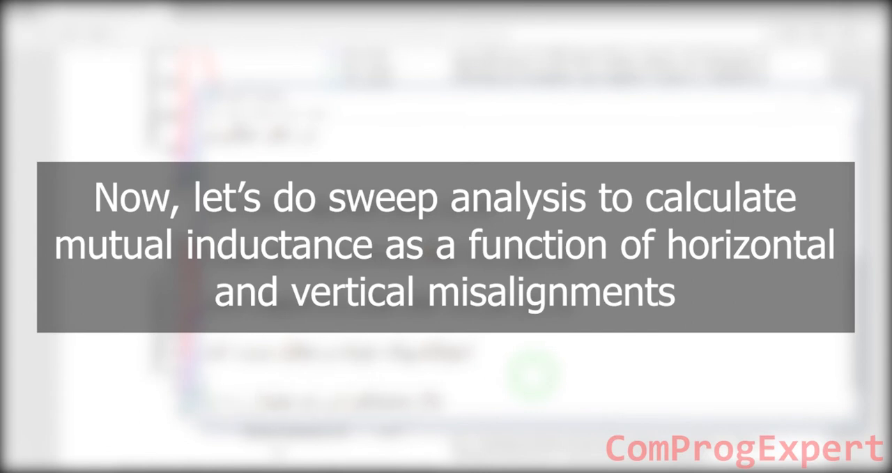
pyautogui.write('y,z,')
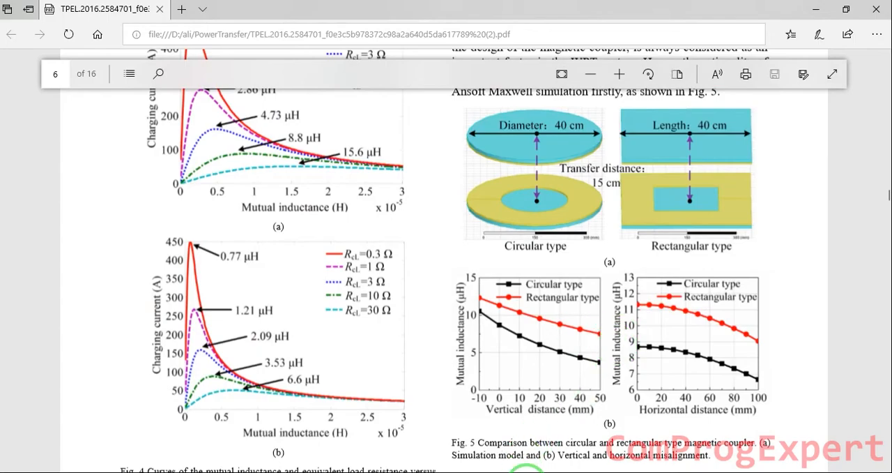
# - Switch back to ANSYS Maxwell and open the Circular design's 3D model
pyautogui.moveTo(527, 471)
pyautogui.click(528, 431)
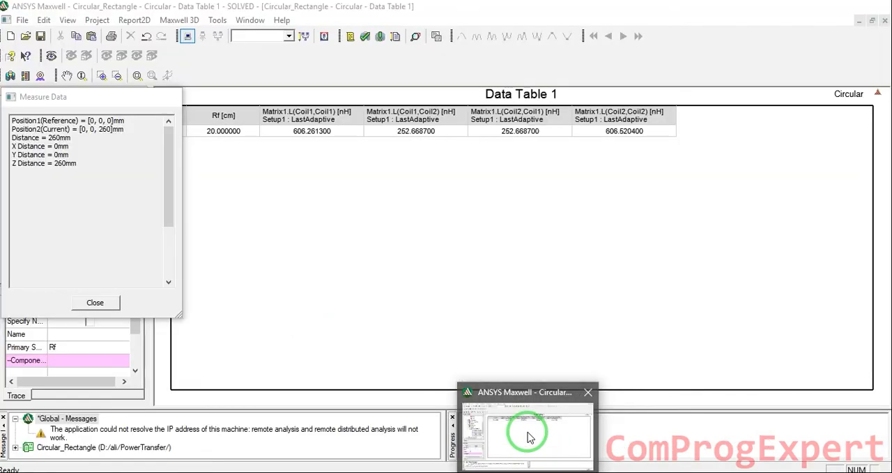
pyautogui.scroll(2, 91, 181)
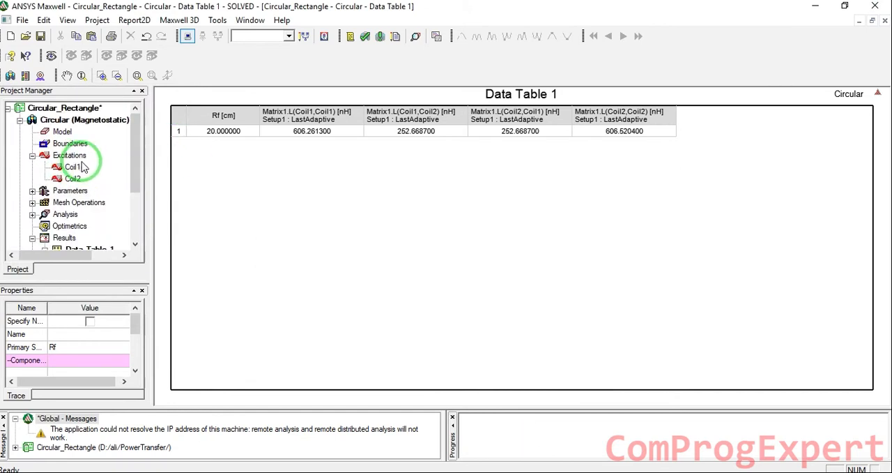
pyautogui.doubleClick(78, 120)
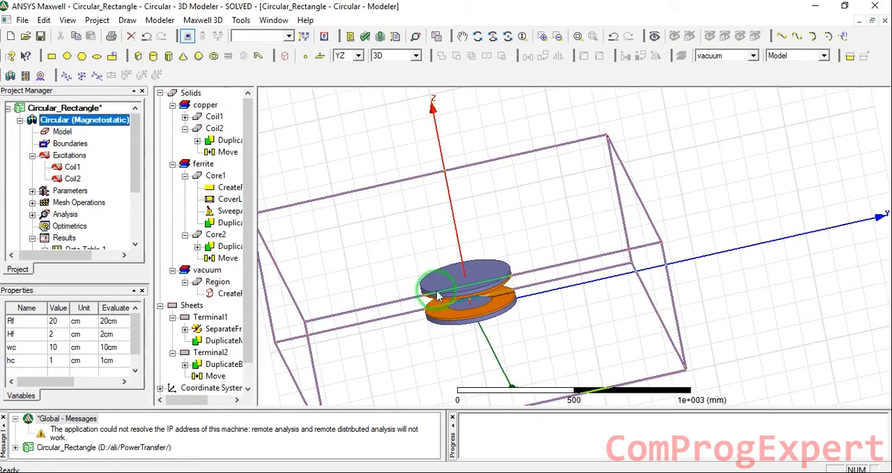
# - Move Coil2, Core2 and Terminal2 together about 300 mm along the Y axis
pyautogui.click(214, 116)
pyautogui.click(214, 129)
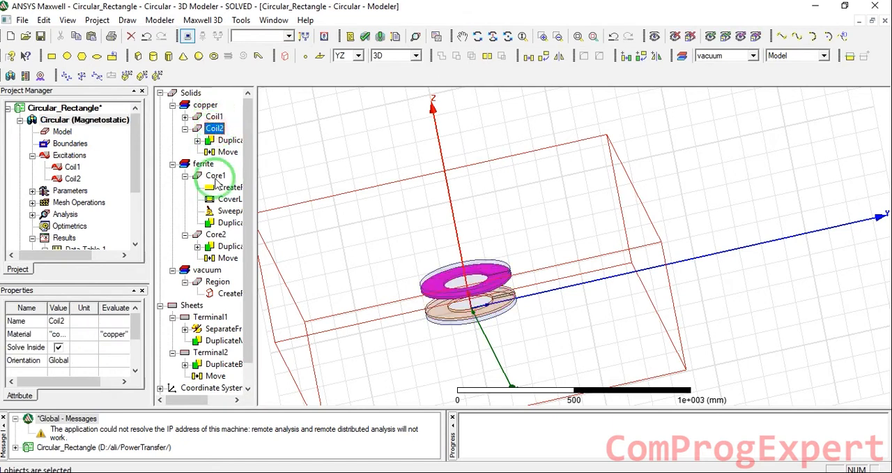
pyautogui.keyDown('ctrl'); pyautogui.click(215, 235); pyautogui.keyUp('ctrl')
pyautogui.keyDown('ctrl'); pyautogui.click(210, 352); pyautogui.keyUp('ctrl')
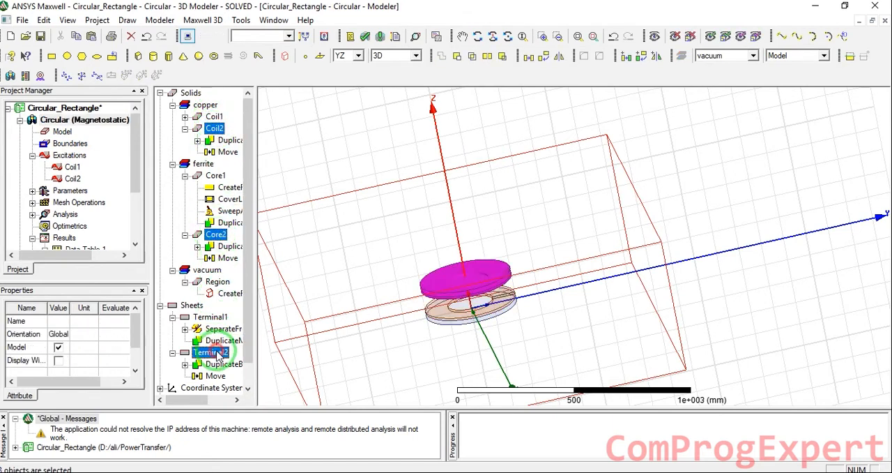
pyautogui.click(528, 56)
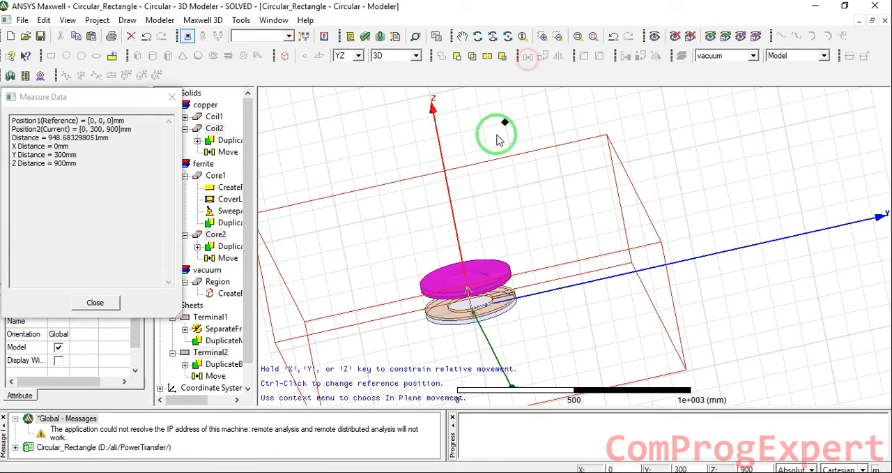
pyautogui.click(471, 307)
pyautogui.click(543, 306)
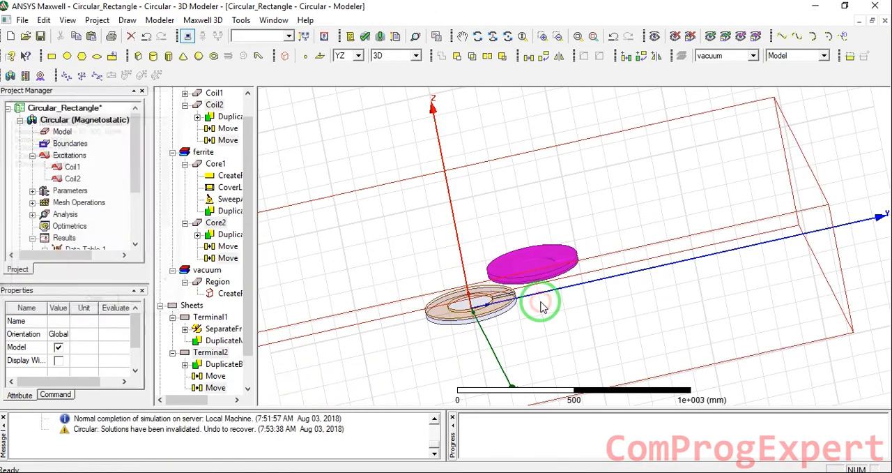
# - Set the move vector of Coil2's second Move operation to 0, H_mis_align, V_mis_align
pyautogui.click(282, 155)
pyautogui.scroll(1, 230, 143)
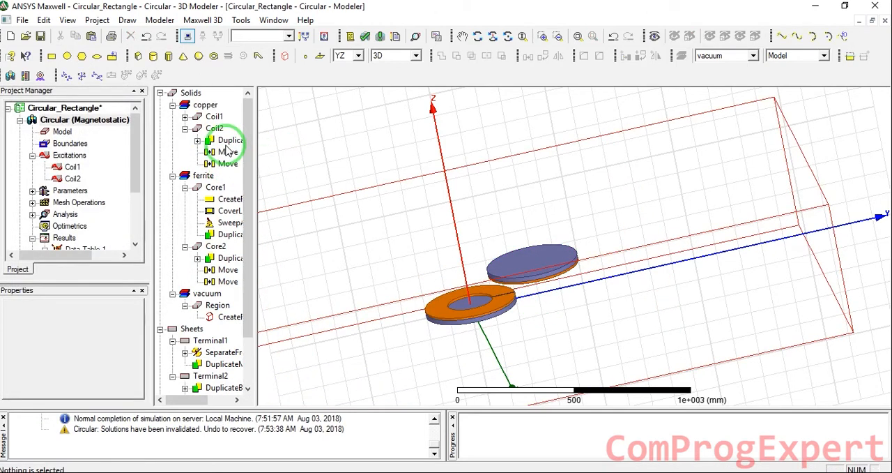
pyautogui.doubleClick(228, 163)
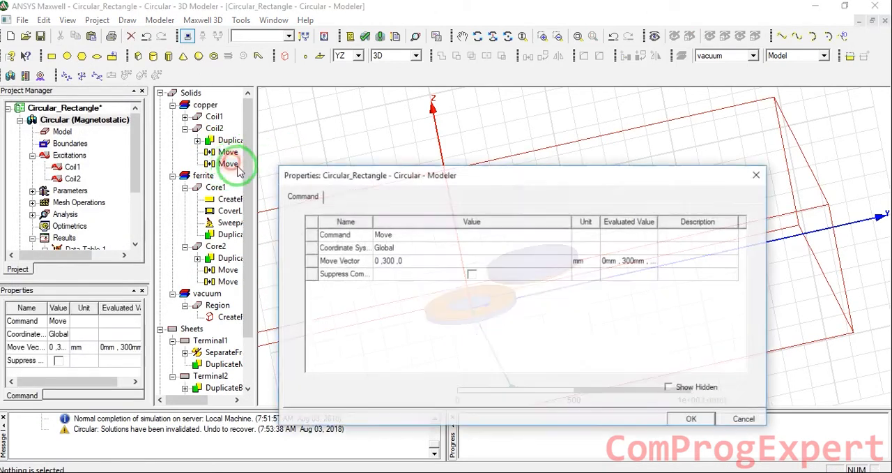
pyautogui.doubleClick(389, 260)
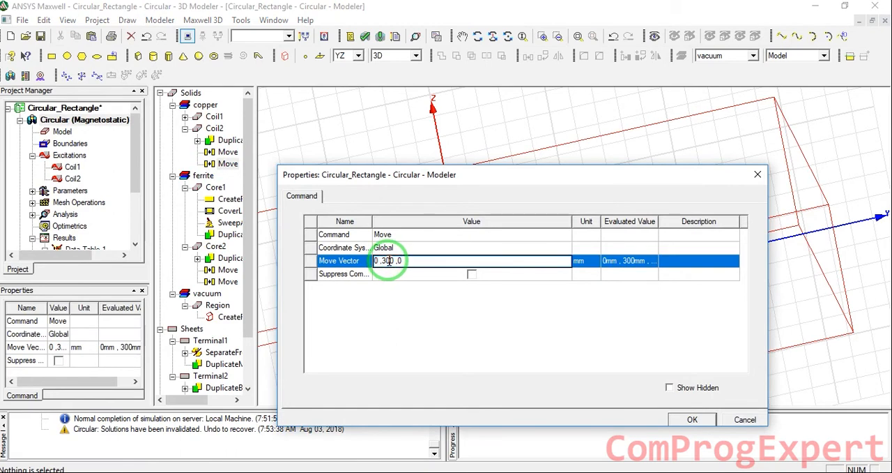
pyautogui.click(389, 261)
pyautogui.moveTo(383, 257); pyautogui.dragTo(392, 258)
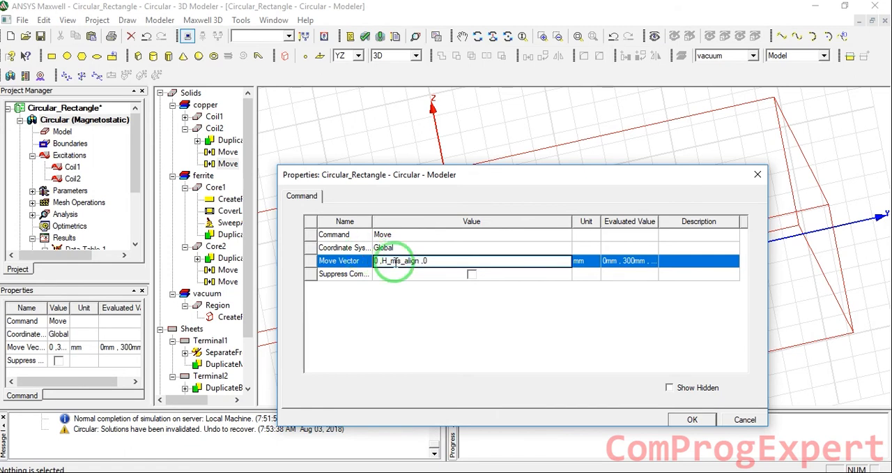
pyautogui.click(427, 261)
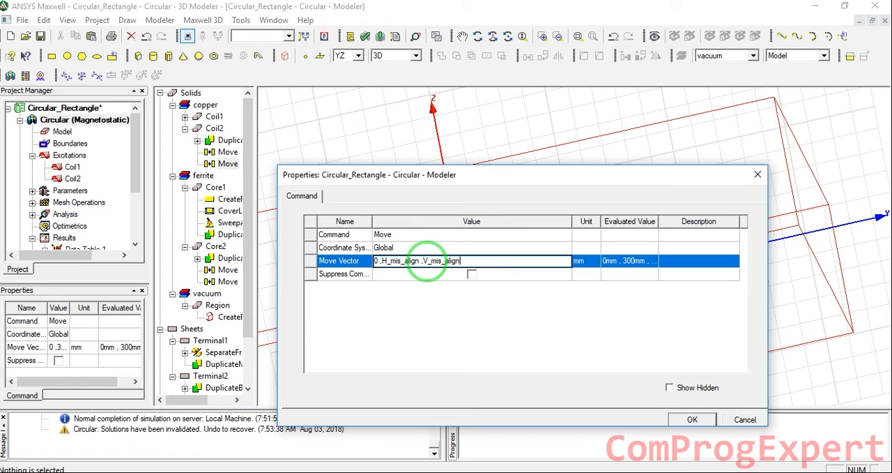
pyautogui.press('Return')
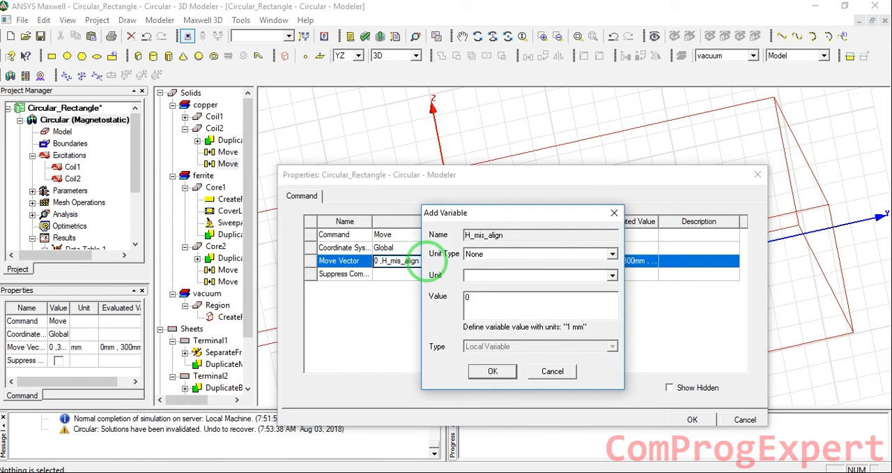
# - Define the new variables H_mis_align and V_mis_align as 0 cm, then copy Coil2's parameterised move vector and accept the change
pyautogui.press('Return')
pyautogui.write('0cm')
pyautogui.press('Return')
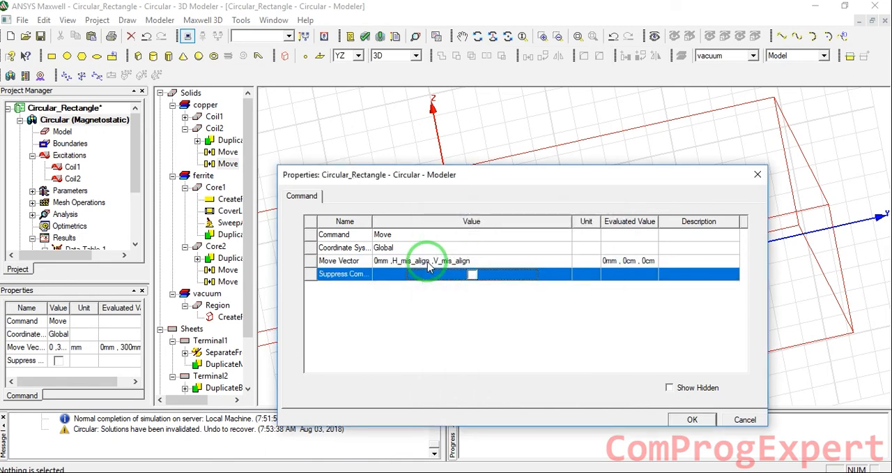
pyautogui.moveTo(460, 260); pyautogui.dragTo(373, 259)
pyautogui.hotkey('ctrl', 'c')
pyautogui.click(444, 269)
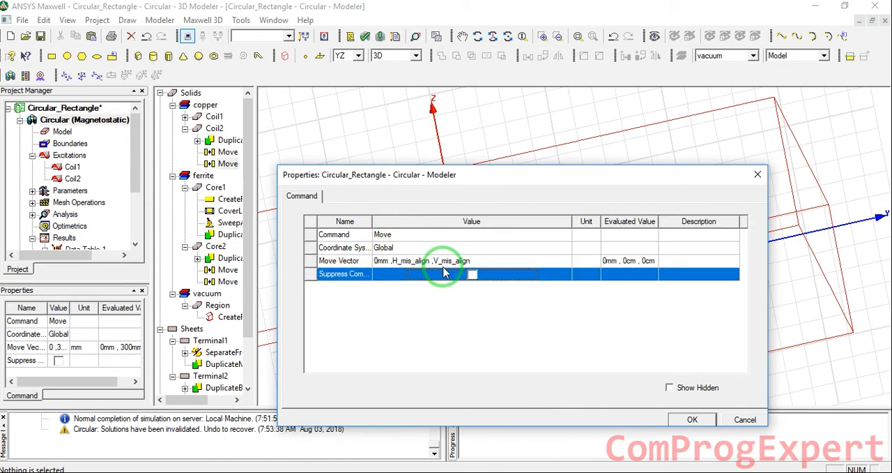
pyautogui.click(687, 419)
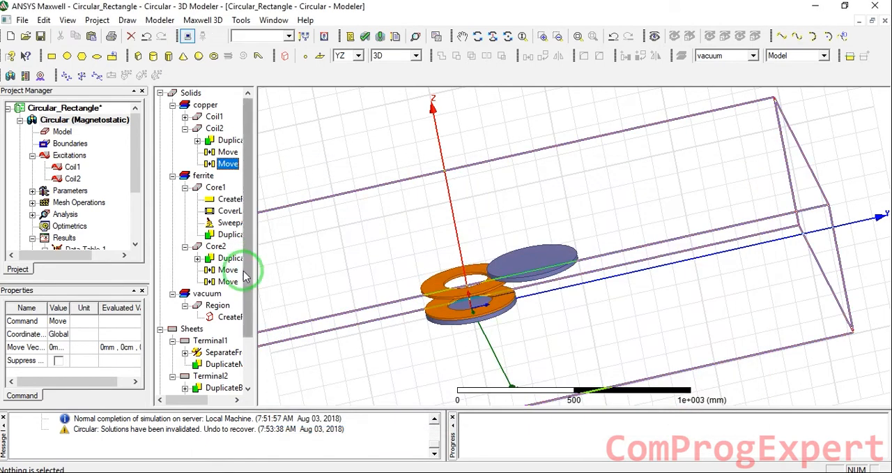
# - Paste the move vector 0mm, H_mis_align, V_mis_align into Core2's second Move operation
pyautogui.doubleClick(228, 281)
pyautogui.click(429, 263)
pyautogui.hotkey('ctrl', 'v')
pyautogui.click(432, 272)
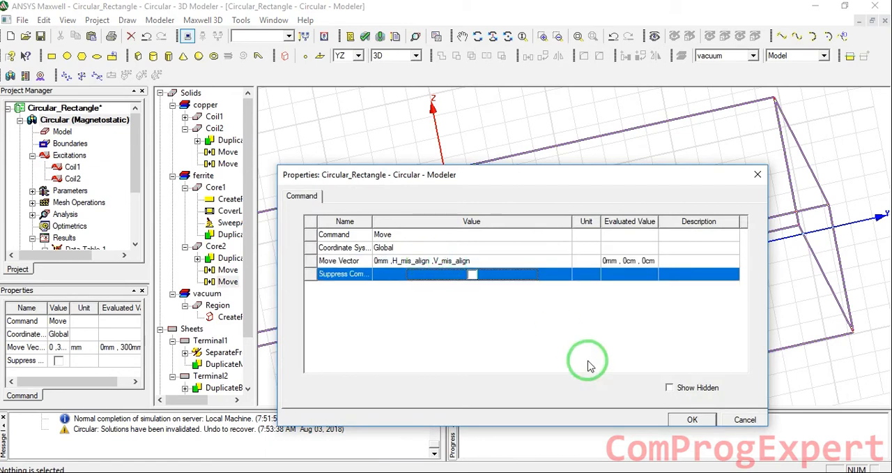
pyautogui.click(680, 418)
# - Paste the move vector 0mm, H_mis_align, V_mis_align into Terminal2's second Move operation and save the project
pyautogui.scroll(-2, 223, 279)
pyautogui.doubleClick(216, 363)
pyautogui.click(454, 261)
pyautogui.hotkey('ctrl', 'v')
pyautogui.click(454, 271)
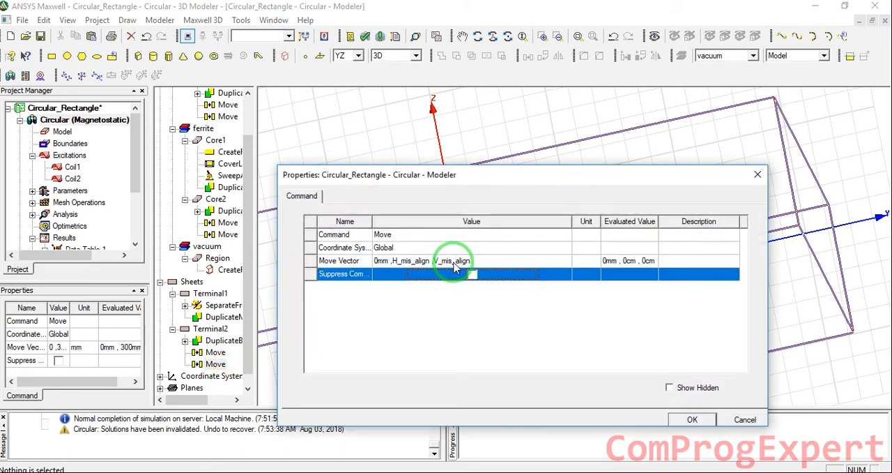
pyautogui.click(684, 418)
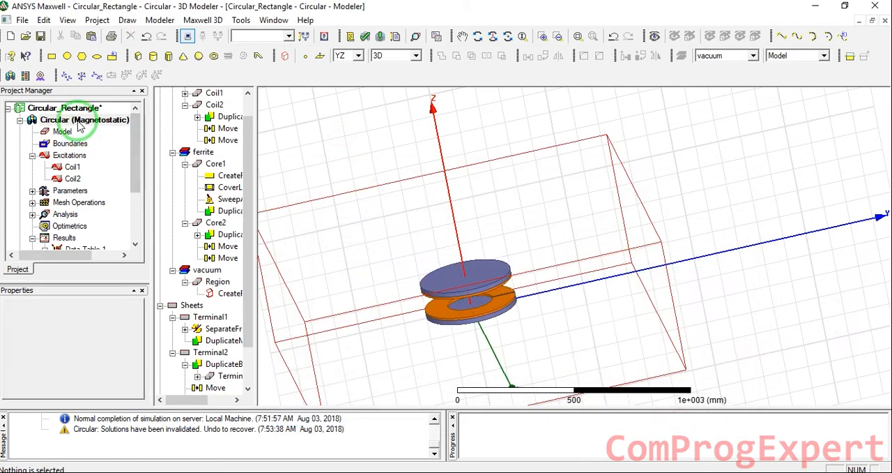
pyautogui.click(40, 36)
pyautogui.click(481, 272)
# - Try the Circular design variables H_mis_align at 1 cm and 10 cm and V_mis_align at 5 cm
pyautogui.click(76, 124)
pyautogui.click(61, 254)
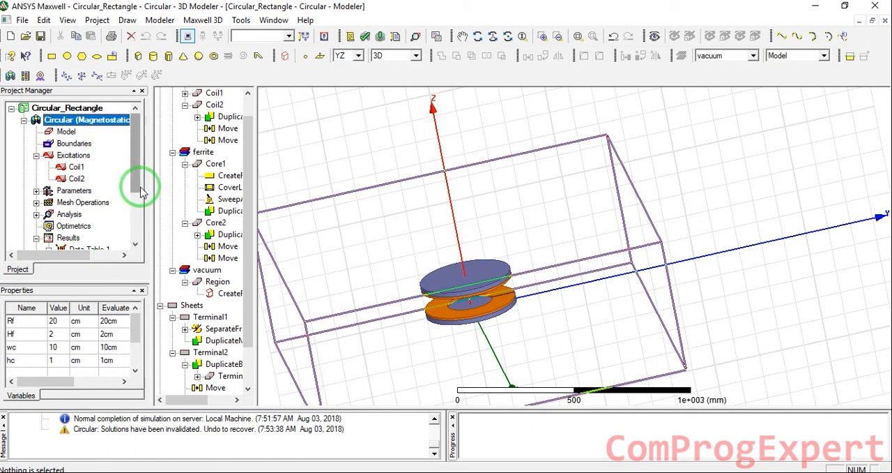
pyautogui.moveTo(91, 281); pyautogui.dragTo(93, 220)
pyautogui.click(60, 325)
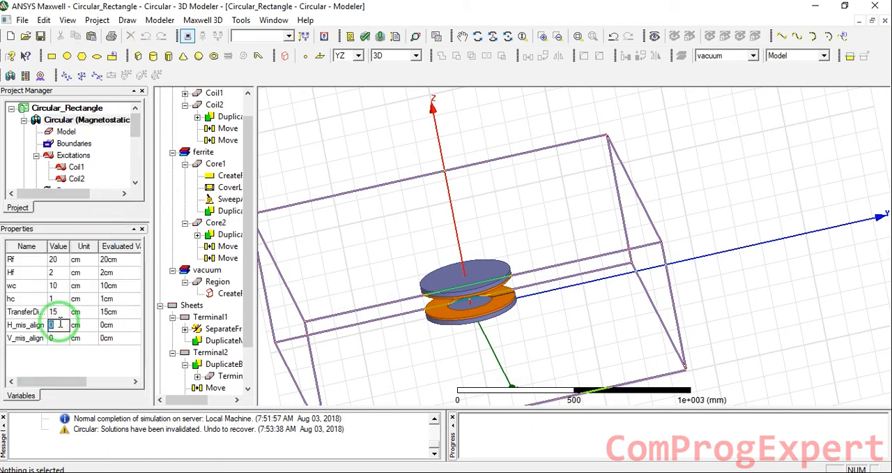
pyautogui.write('1')
pyautogui.press('Return')
pyautogui.click(58, 336)
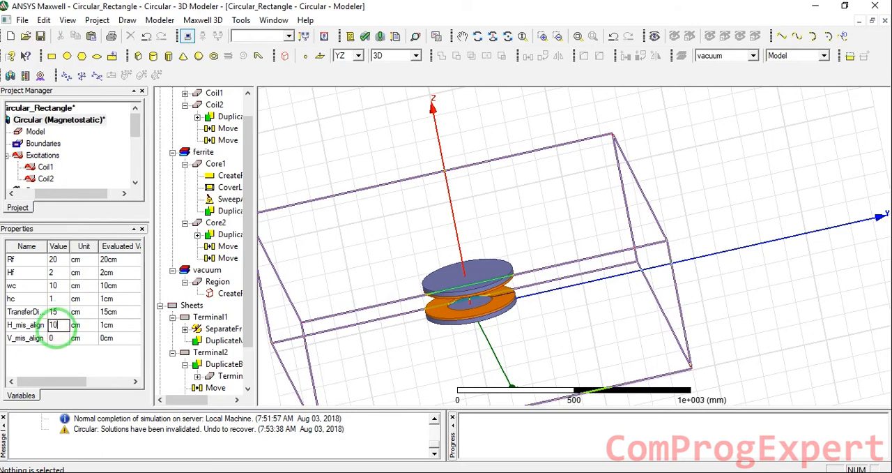
pyautogui.press('Return')
pyautogui.click(66, 338)
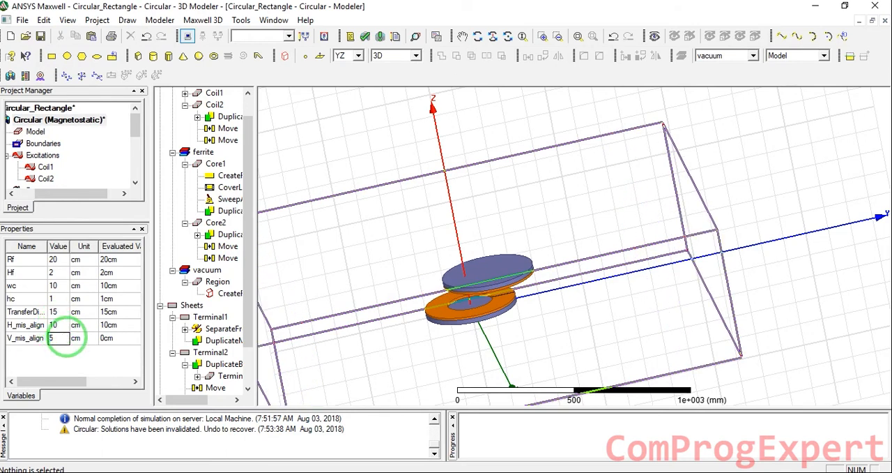
pyautogui.press('Return')
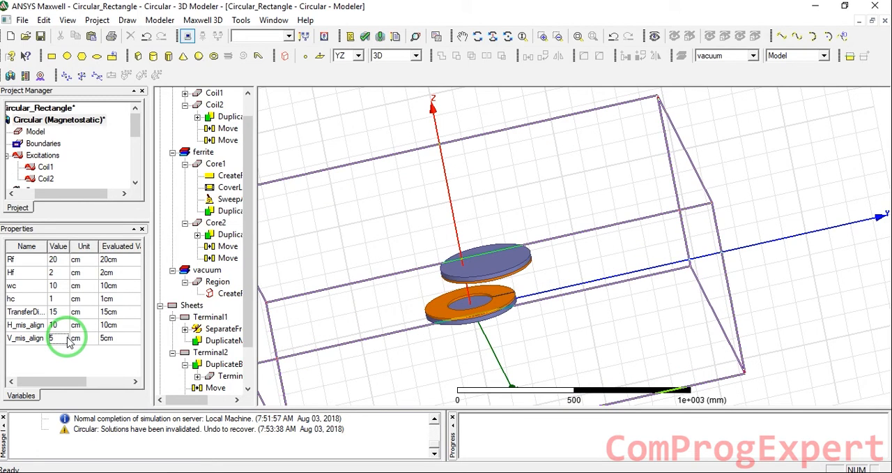
# - Add a parametric sweep setup to the Circular design's Optimetrics
pyautogui.click(157, 218)
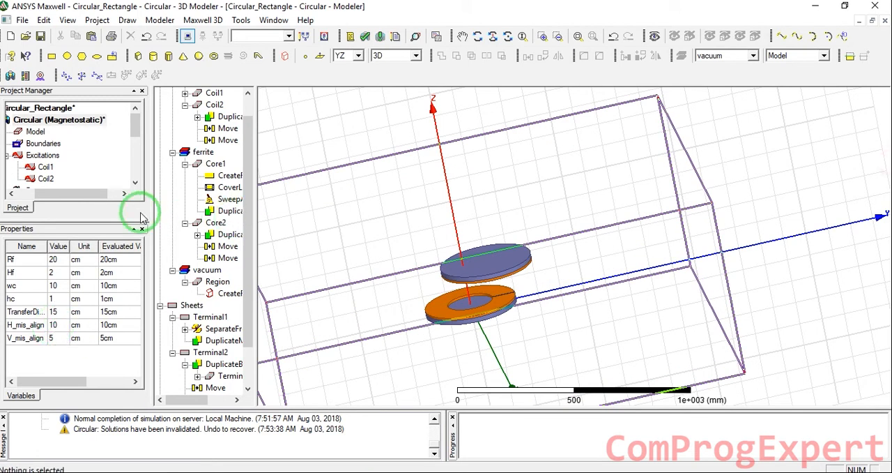
pyautogui.moveTo(88, 297); pyautogui.dragTo(19, 260)
pyautogui.scroll(-2, 58, 233)
pyautogui.rightClick(72, 180)
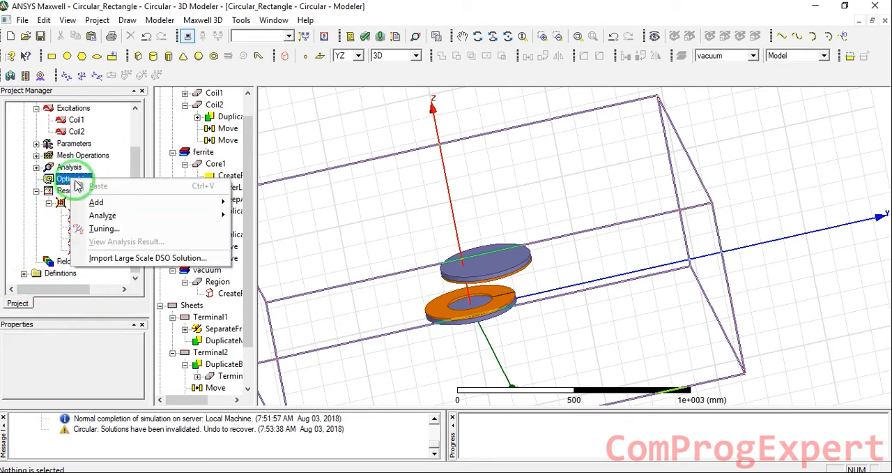
pyautogui.moveTo(103, 200)
pyautogui.click(283, 200)
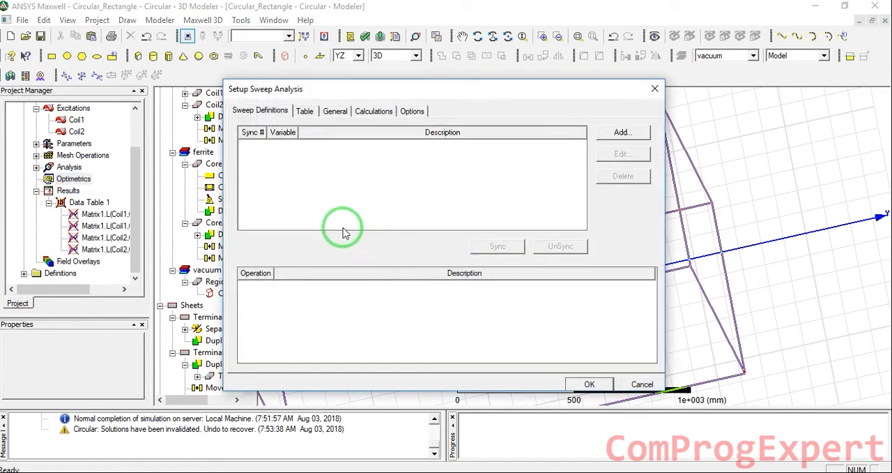
# - Check the horizontal range in the paper's Fig. 5 and define a linear-step sweep of H_mis_align from 0 to 10 cm in 2 cm steps
pyautogui.click(617, 136)
pyautogui.click(366, 173)
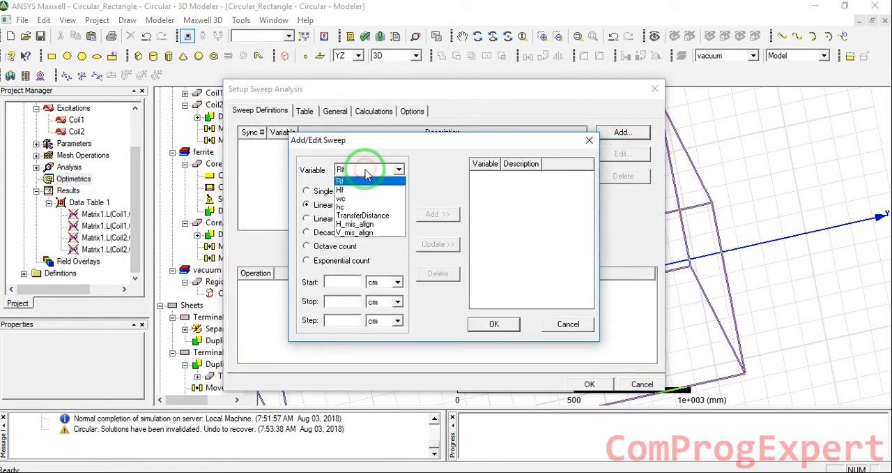
pyautogui.click(364, 223)
pyautogui.click(344, 283)
pyautogui.click(344, 284)
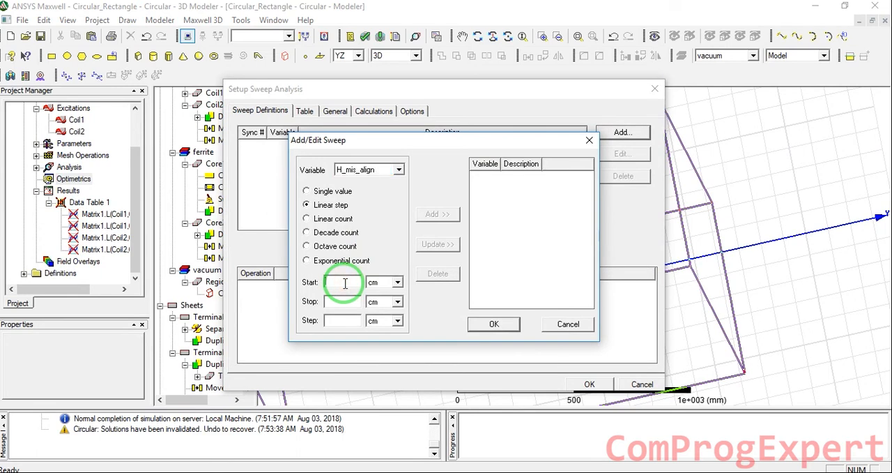
pyautogui.click(287, 472)
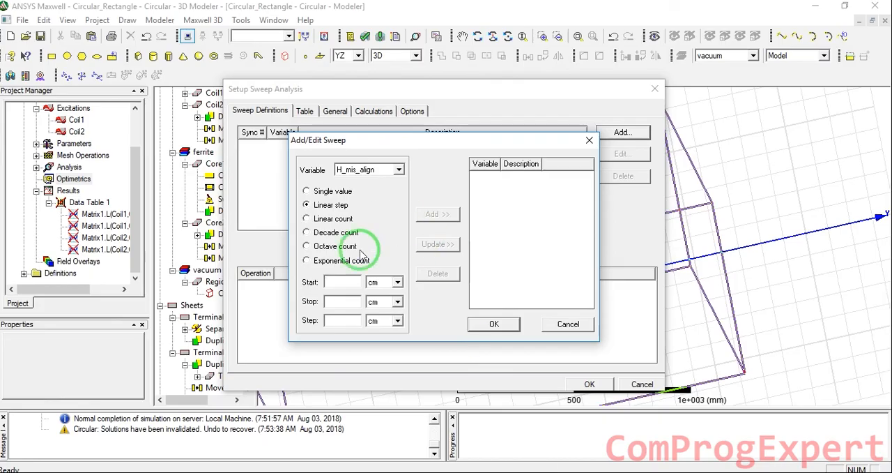
pyautogui.click(352, 280)
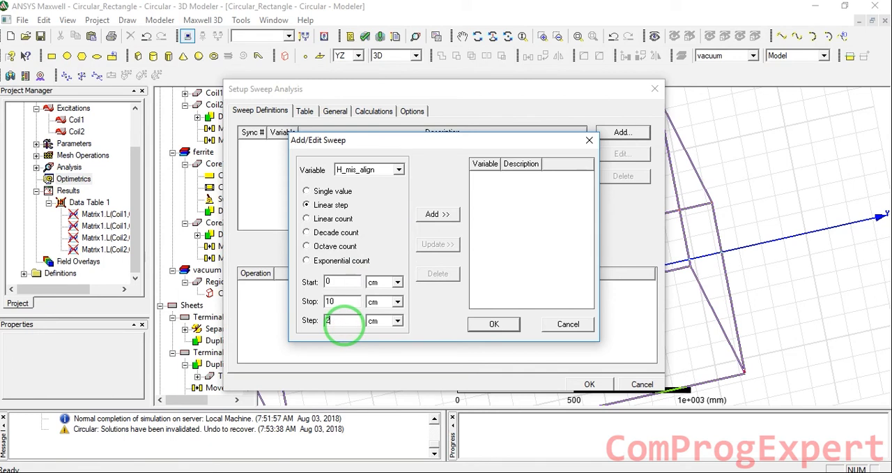
pyautogui.click(438, 214)
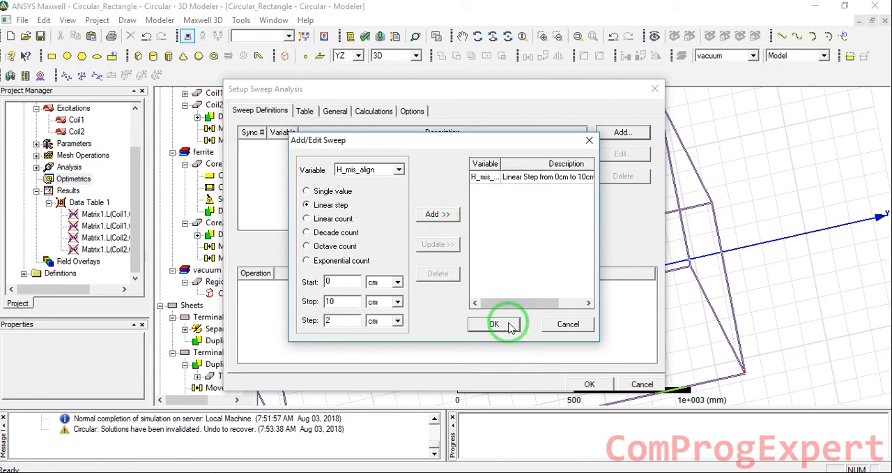
pyautogui.click(510, 326)
pyautogui.click(583, 384)
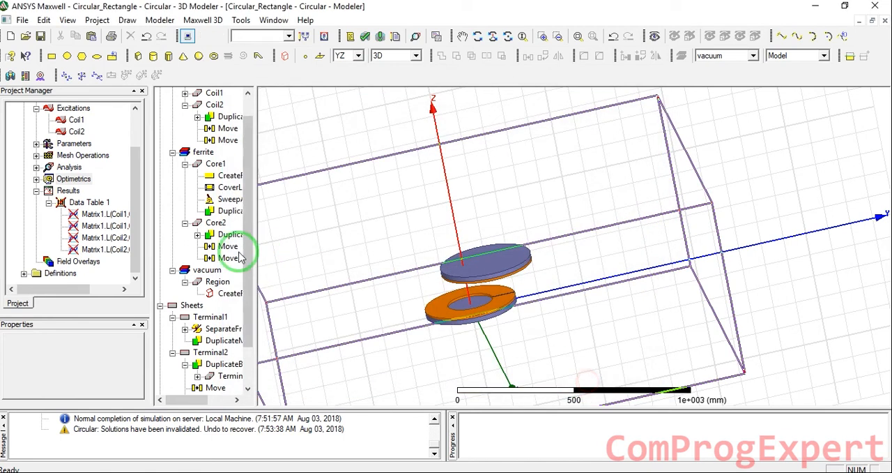
# - Rename the new parametric setup under Optimetrics as Horizontal
pyautogui.click(37, 179)
pyautogui.click(81, 192)
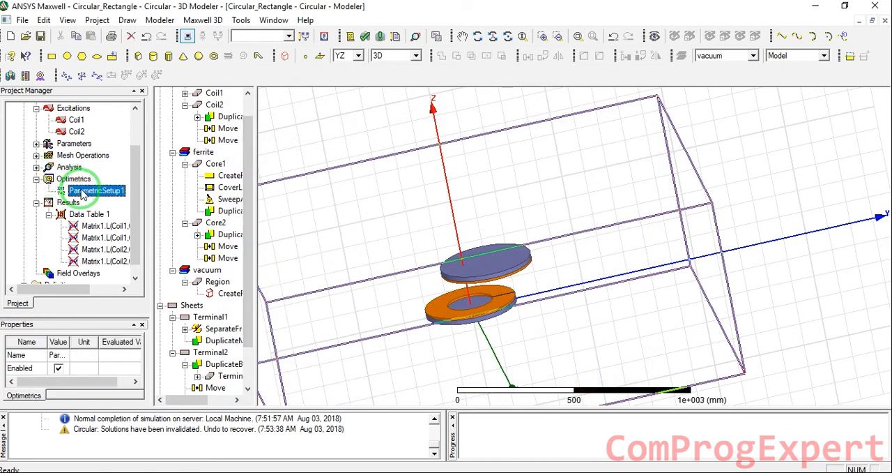
pyautogui.click(81, 192)
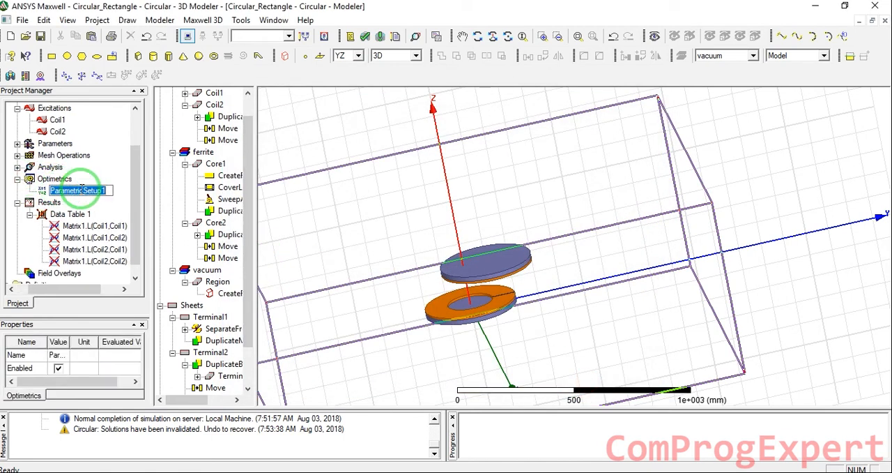
pyautogui.write('Ho')
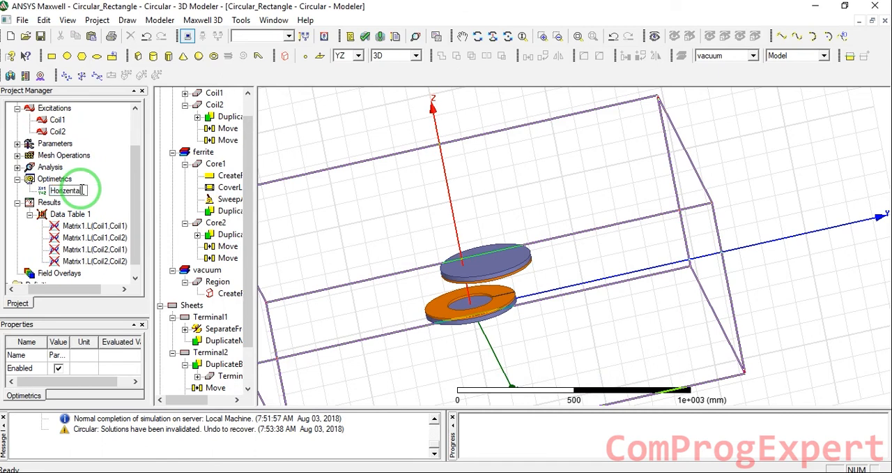
pyautogui.write('rizontal')
pyautogui.press('Return')
# - Set the Circular design variables H_mis_align and V_mis_align to 0 cm and save the project
pyautogui.scroll(2, 127, 175)
pyautogui.click(33, 119)
pyautogui.scroll(-2, 76, 209)
pyautogui.scroll(-1, 105, 354)
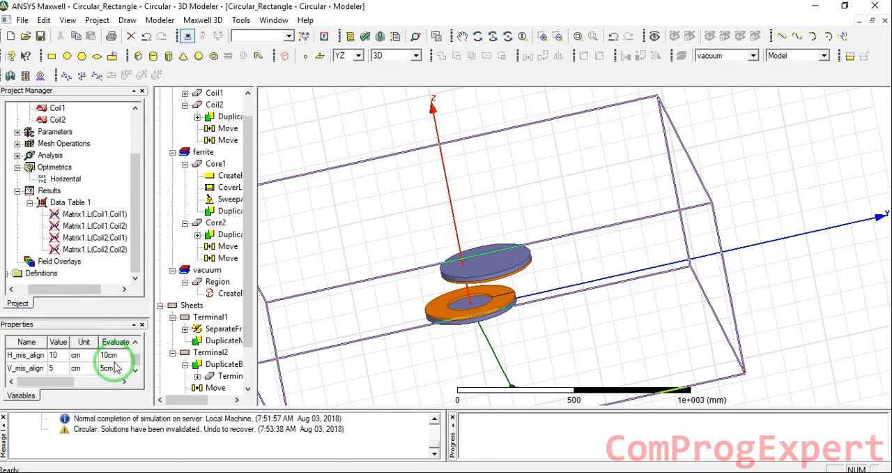
pyautogui.write('0')
pyautogui.press('Return')
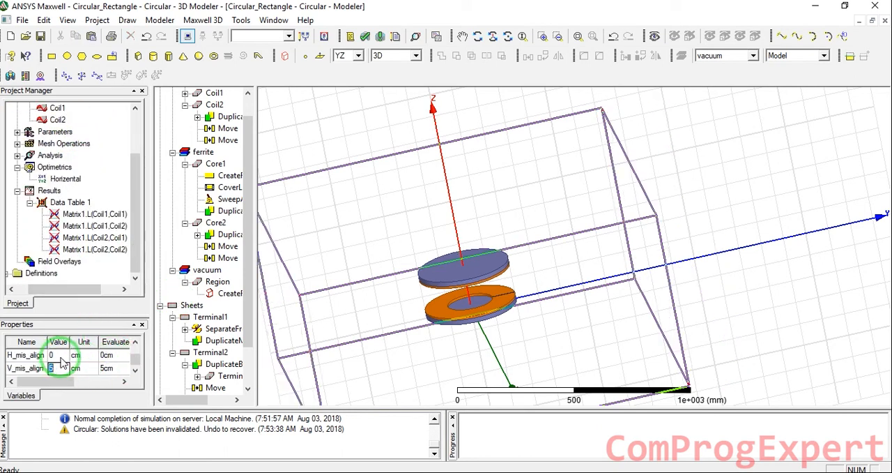
pyautogui.write('0')
pyautogui.press('Return')
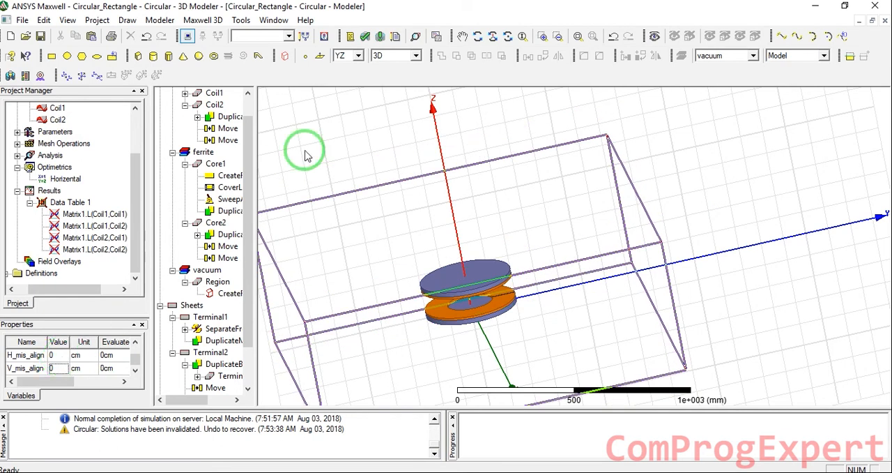
pyautogui.click(344, 106)
pyautogui.click(41, 36)
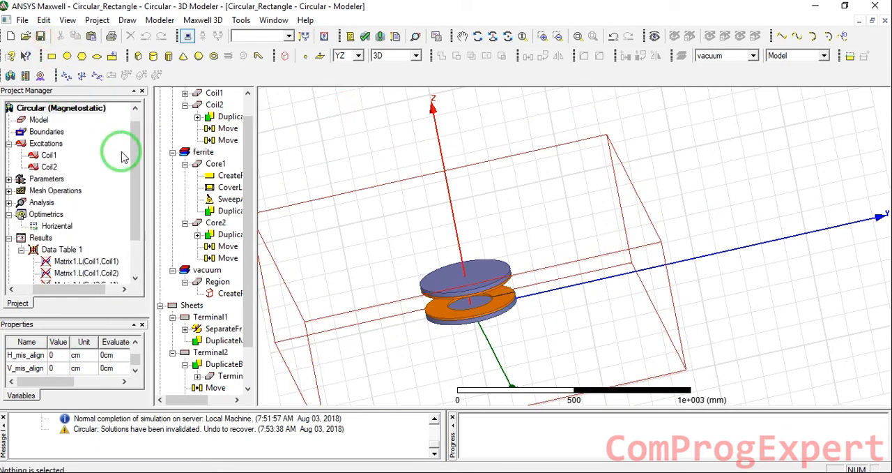
# - Delete Data Table 1 from the Circular design's Results
pyautogui.moveTo(70, 289); pyautogui.dragTo(52, 290)
pyautogui.scroll(-2, 60, 241)
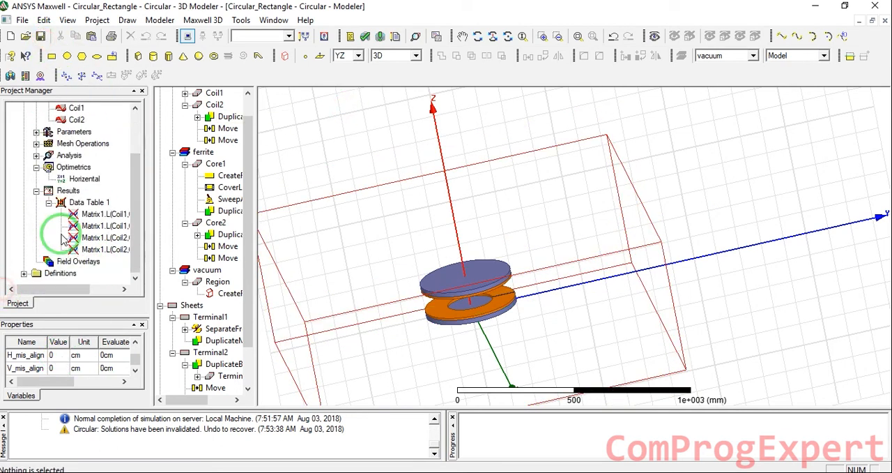
pyautogui.click(82, 183)
pyautogui.rightClick(82, 182)
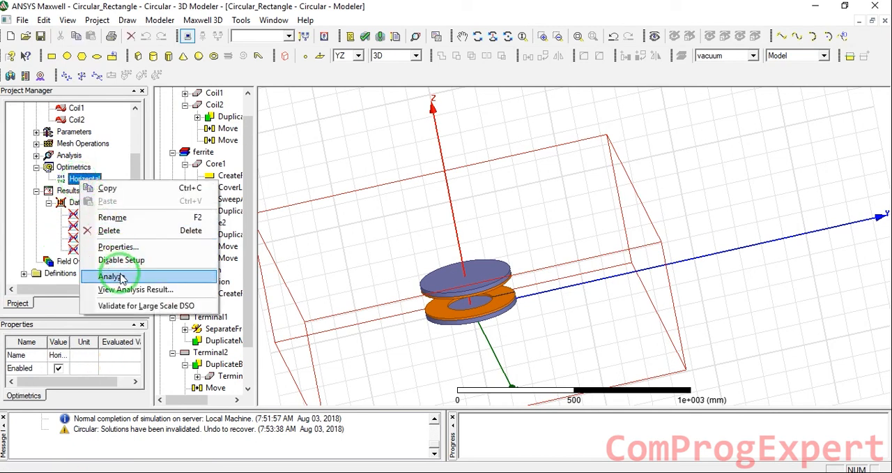
pyautogui.click(72, 202)
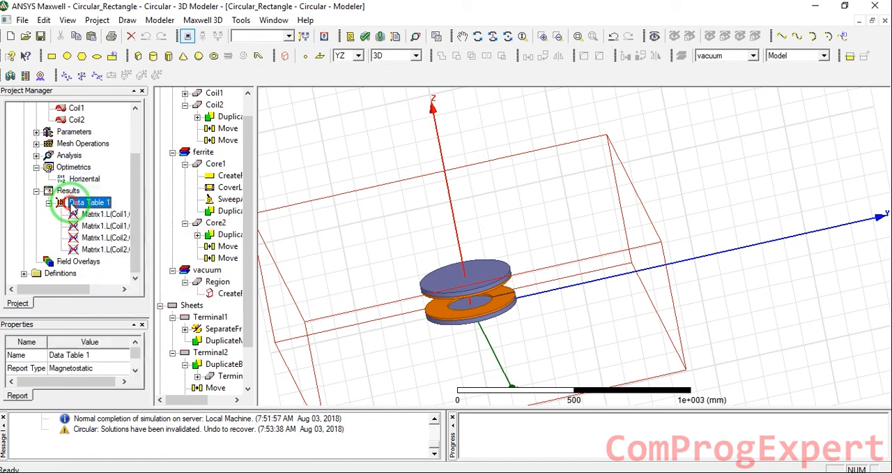
pyautogui.press('Delete')
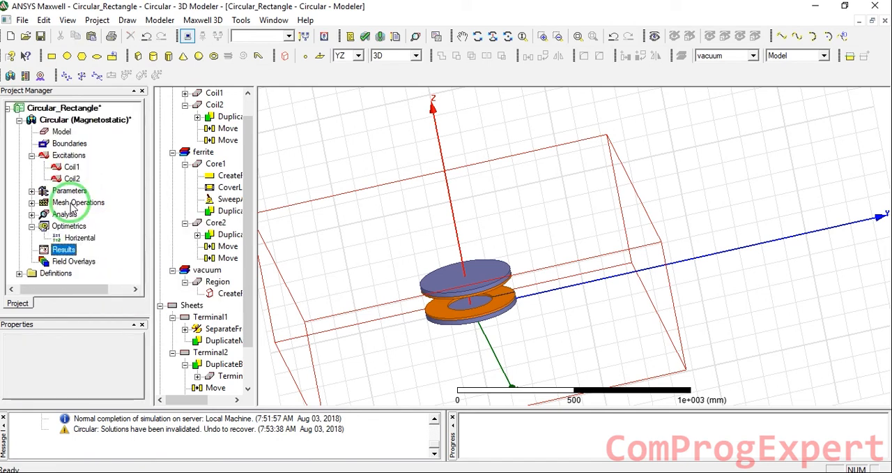
# - Run the Horizental parametric analysis of the Circular design and enlarge the message and progress area
pyautogui.rightClick(55, 249)
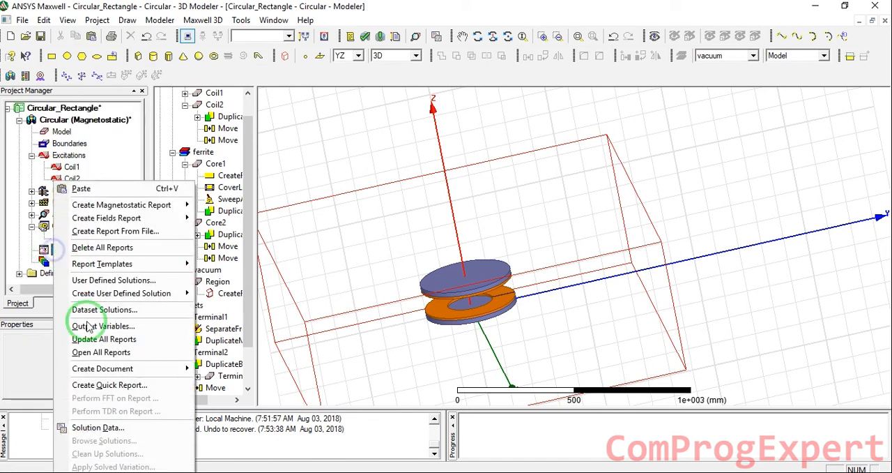
pyautogui.click(70, 119)
pyautogui.rightClick(75, 237)
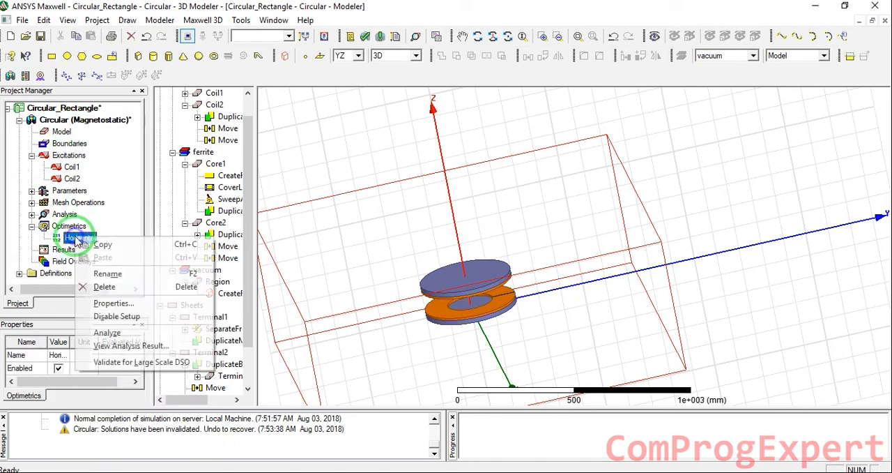
pyautogui.click(112, 332)
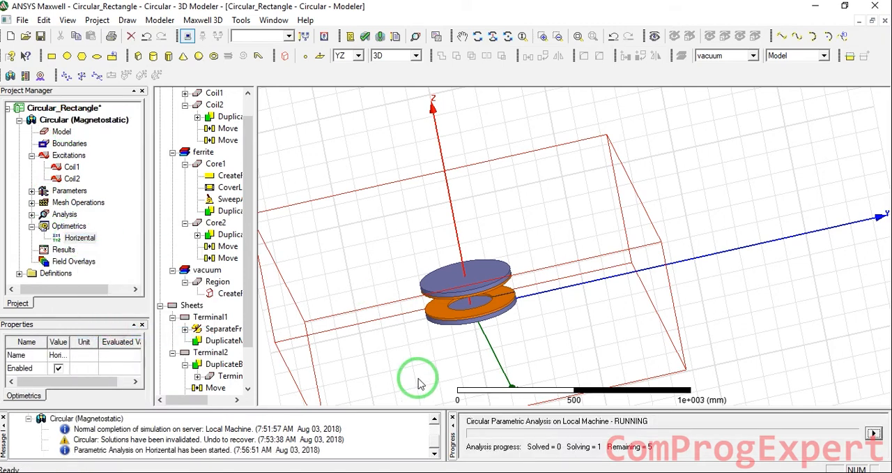
pyautogui.moveTo(432, 409); pyautogui.dragTo(434, 370)
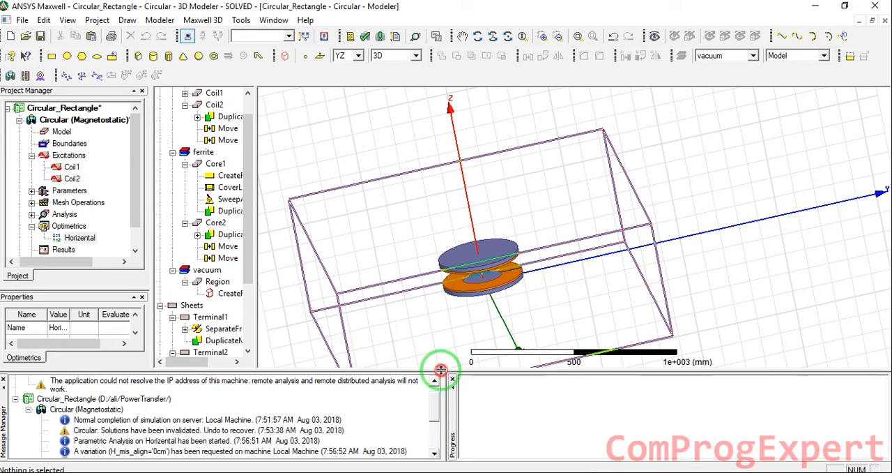
# - Start a rectangular magnetostatic plot from Results with H_mis_align as the primary sweep
pyautogui.scroll(-1, 28, 219)
pyautogui.rightClick(62, 217)
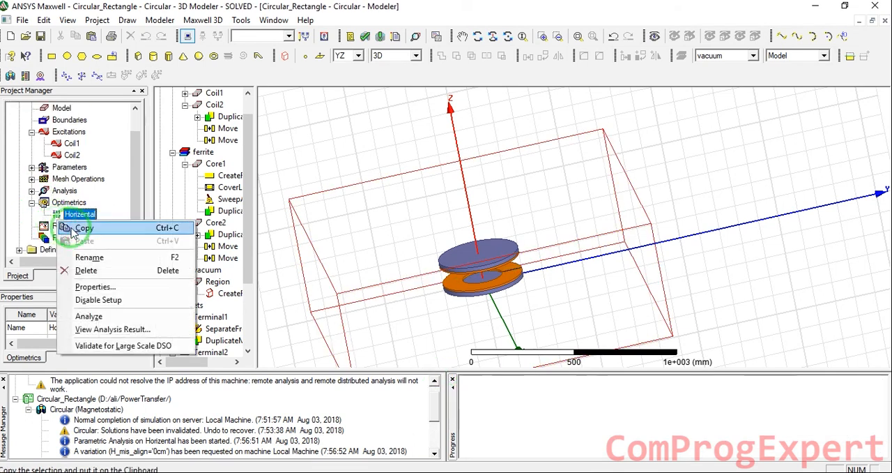
pyautogui.rightClick(54, 225)
pyautogui.click(114, 209)
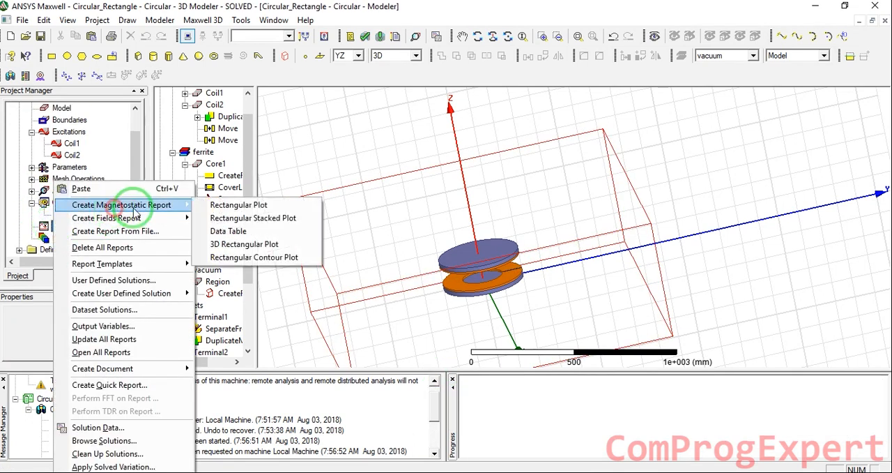
pyautogui.click(242, 204)
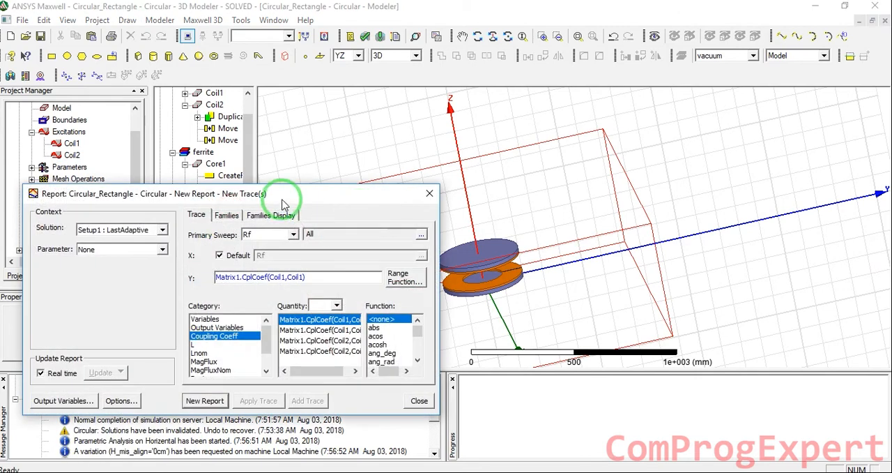
pyautogui.moveTo(282, 203); pyautogui.dragTo(350, 152)
pyautogui.click(361, 184)
pyautogui.click(335, 206)
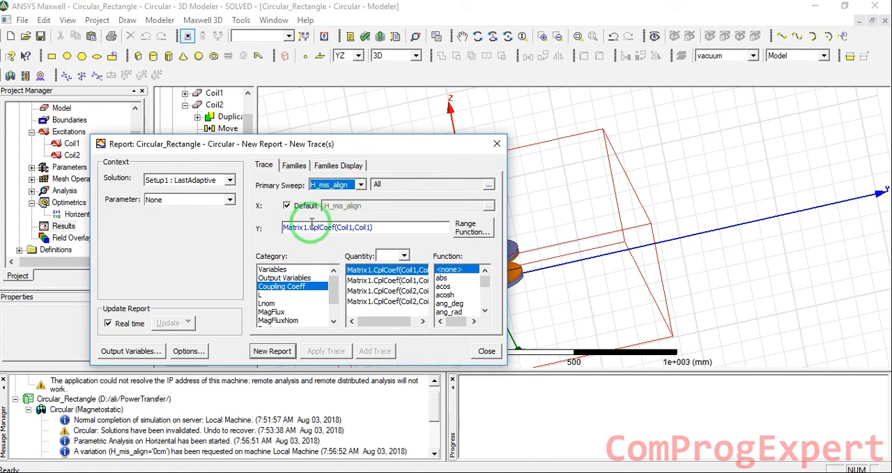
# - Create the plot with the inductance quantity Matrix1.L(Coil1,Coil2) on the Y axis and close the report settings
pyautogui.click(282, 295)
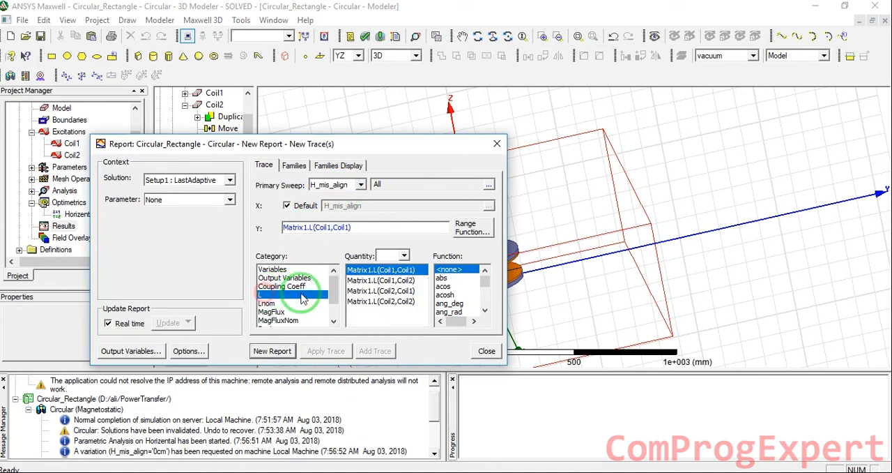
pyautogui.click(408, 280)
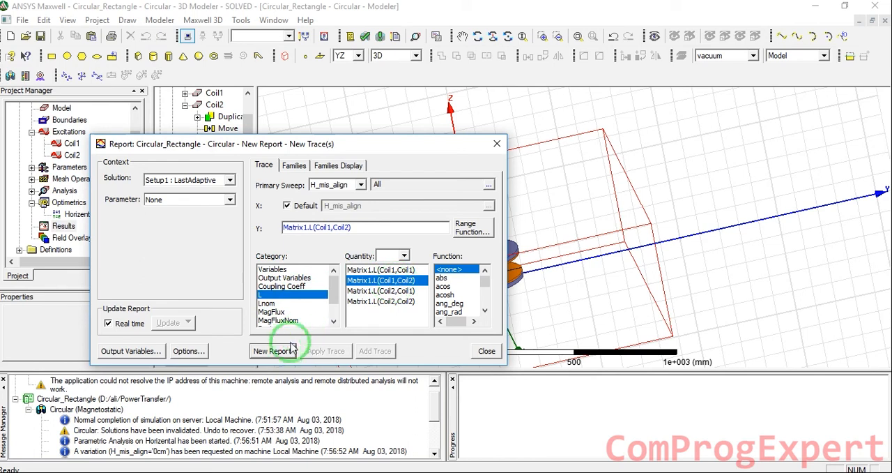
pyautogui.click(272, 350)
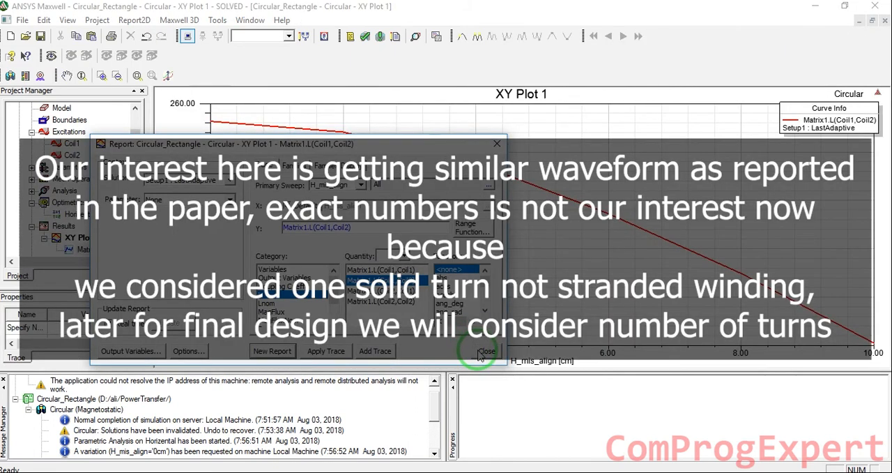
pyautogui.click(481, 352)
pyautogui.click(603, 384)
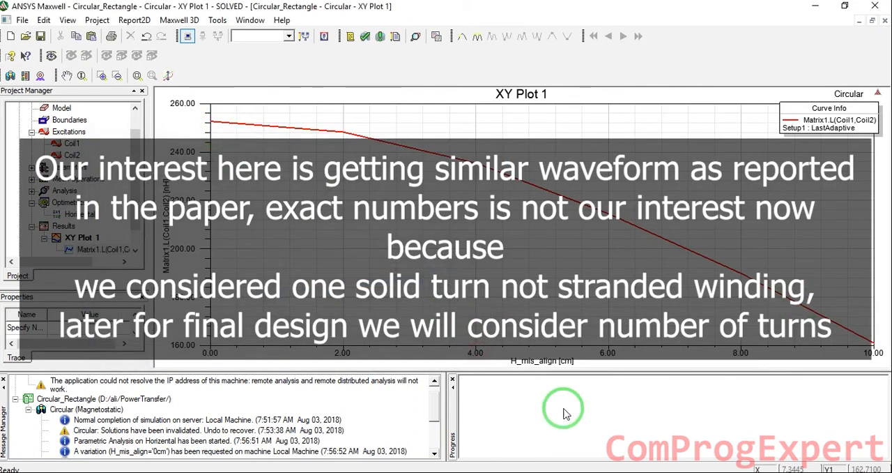
# - Compare the shape of the plotted mutual inductance curve with the circular type's horizontal distance curve in the paper's Fig. 5
pyautogui.click(291, 469)
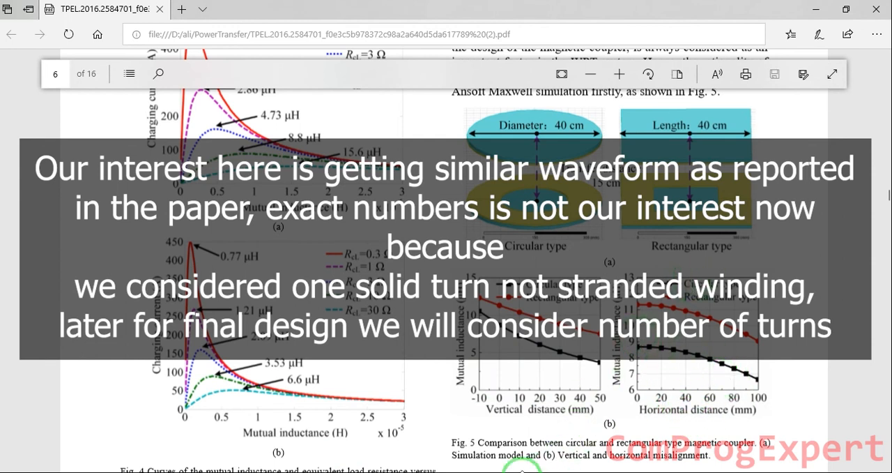
pyautogui.click(526, 472)
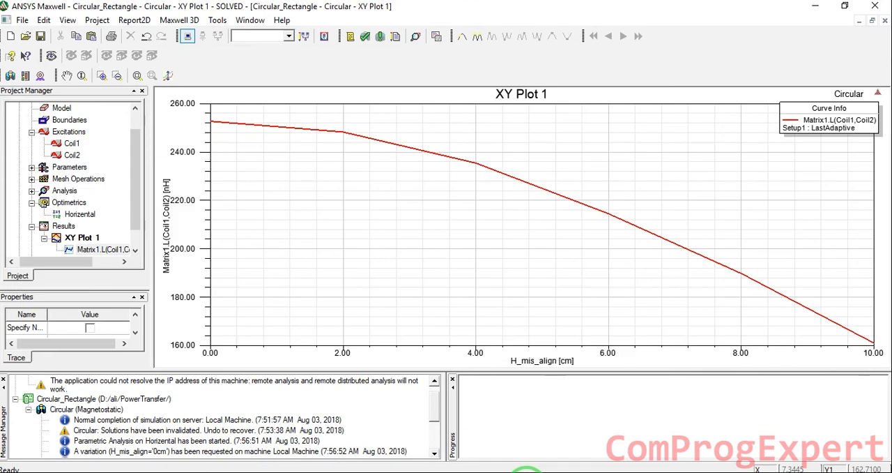
pyautogui.click(527, 472)
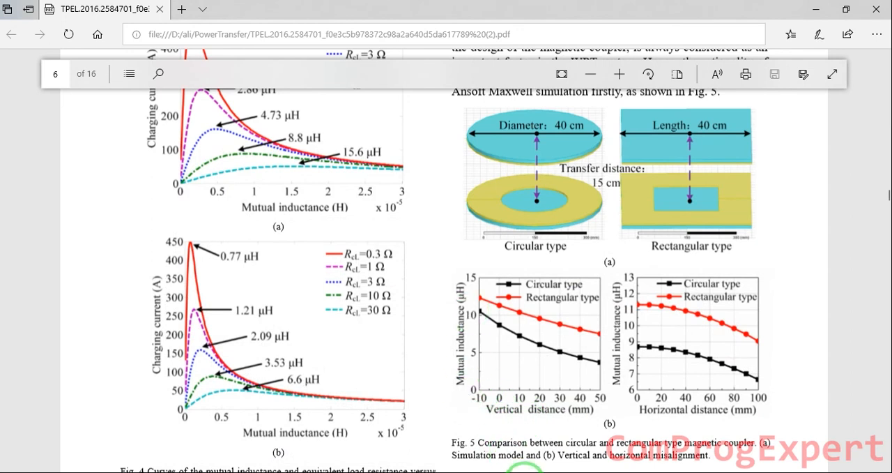
pyautogui.click(523, 468)
# - Add a second parametric setup to the Circular design's Optimetrics and choose V_mis_align as its sweep variable
pyautogui.scroll(-1, 105, 210)
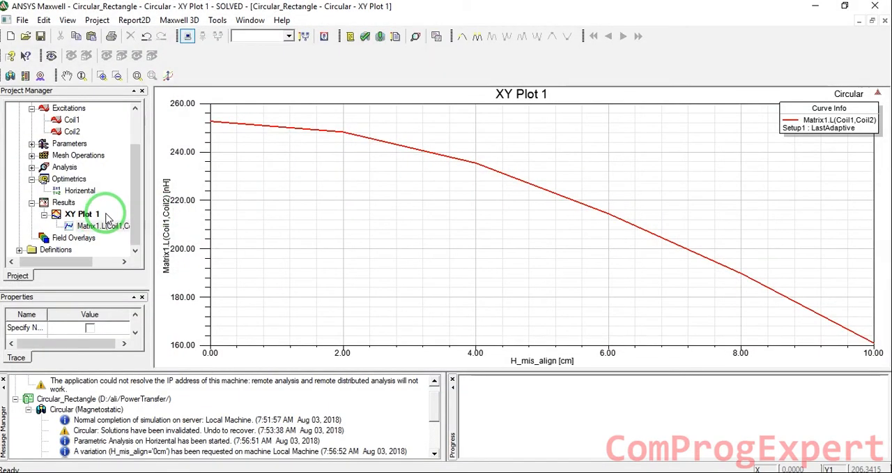
pyautogui.rightClick(69, 181)
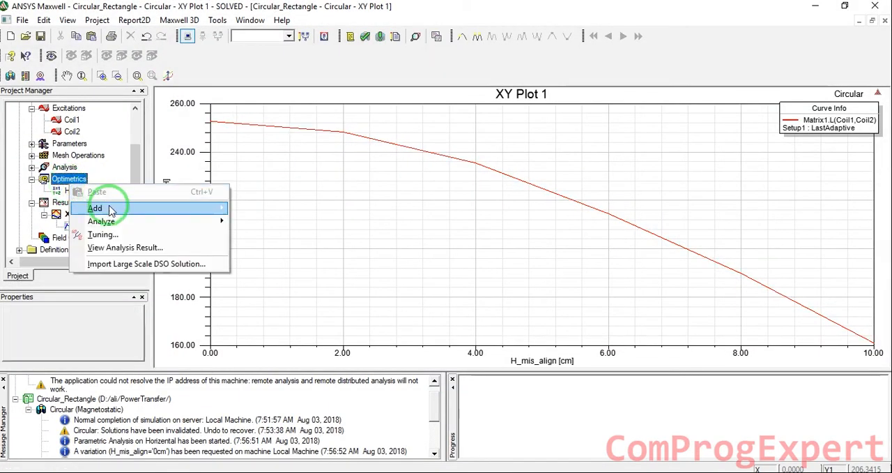
pyautogui.moveTo(209, 207)
pyautogui.click(263, 209)
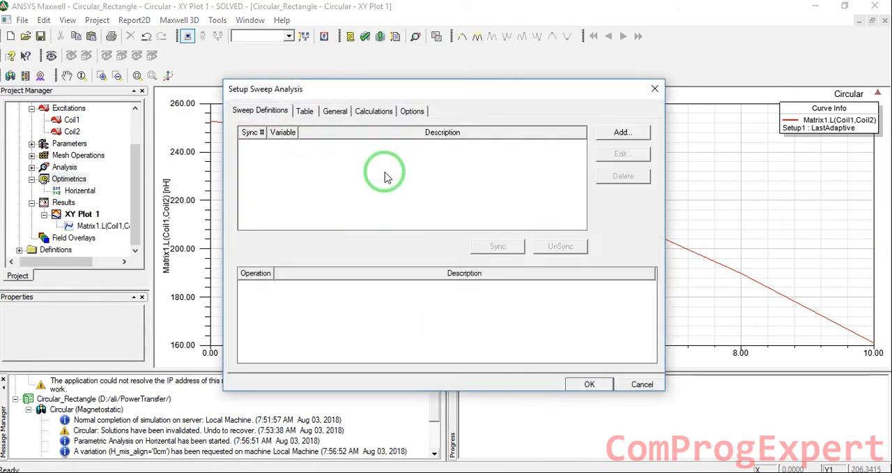
pyautogui.click(630, 133)
pyautogui.click(387, 169)
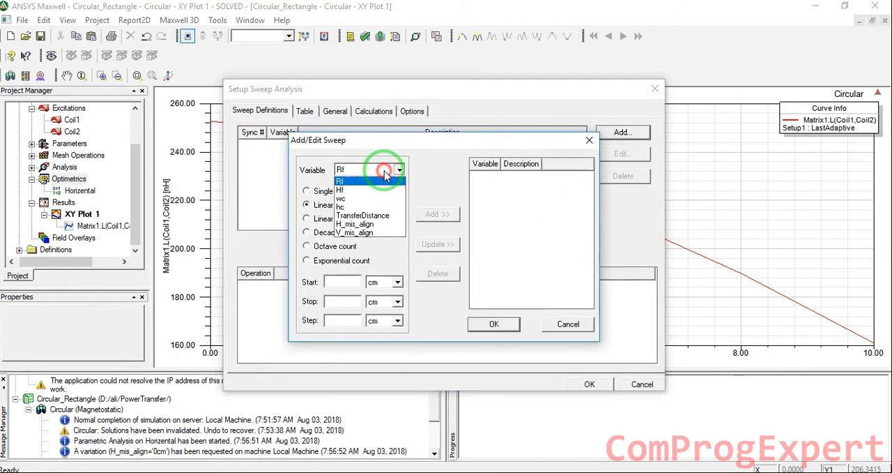
pyautogui.click(368, 233)
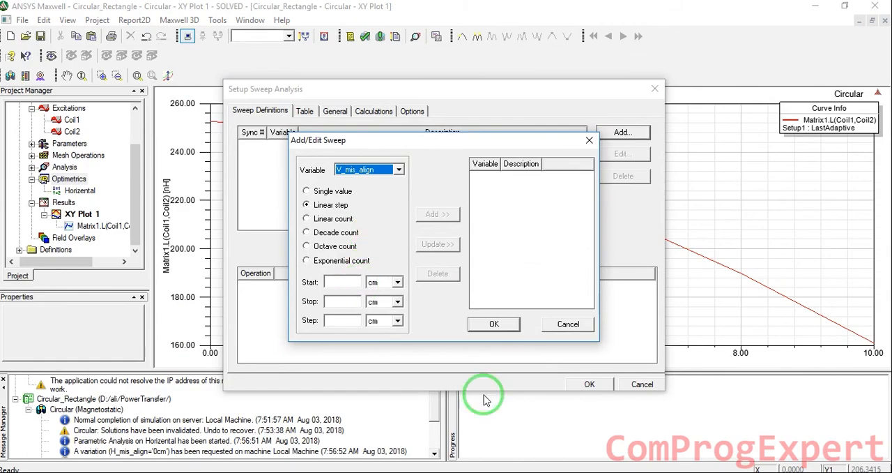
# - Check the vertical range in the paper's Fig. 5 and define a linear-step sweep of V_mis_align from -1 to 5 cm in 1 cm steps
pyautogui.click(271, 472)
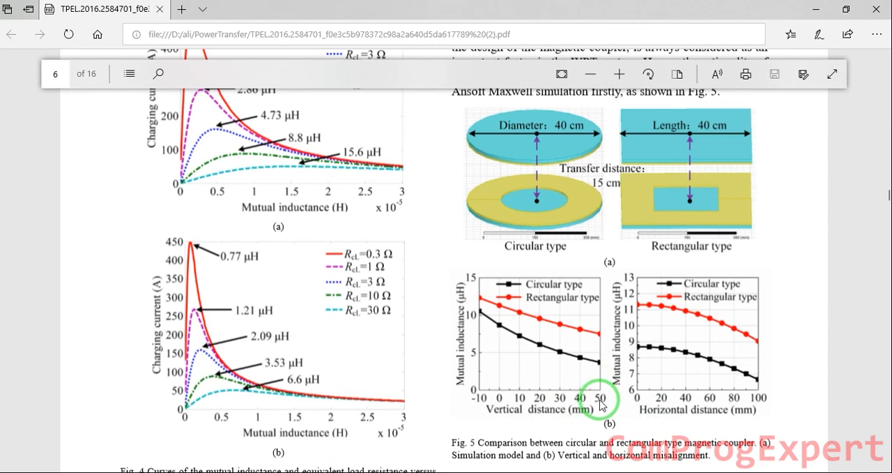
pyautogui.click(532, 472)
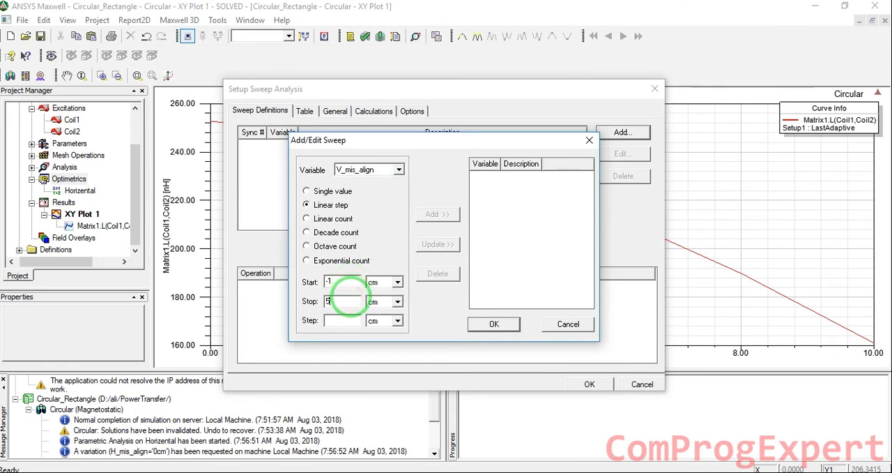
pyautogui.click(272, 472)
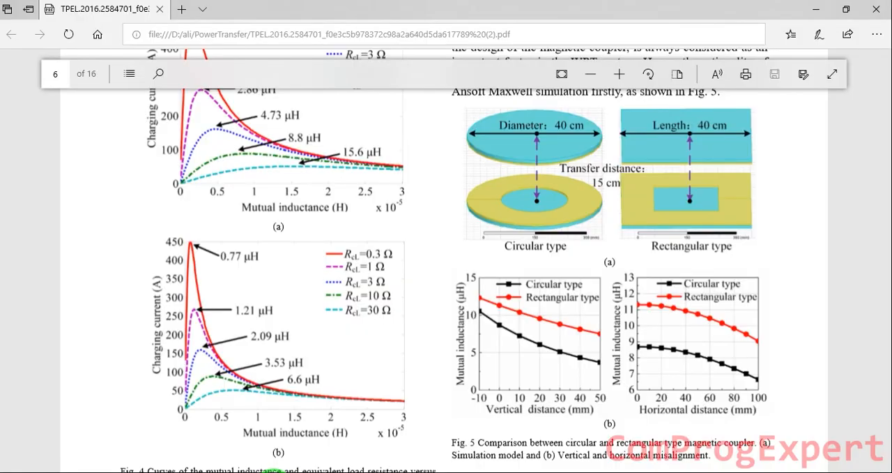
pyautogui.click(274, 471)
pyautogui.click(338, 321)
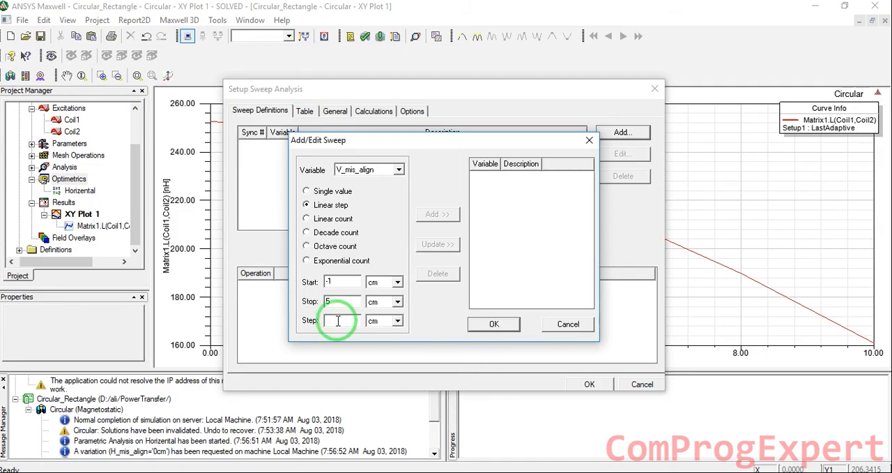
pyautogui.click(440, 214)
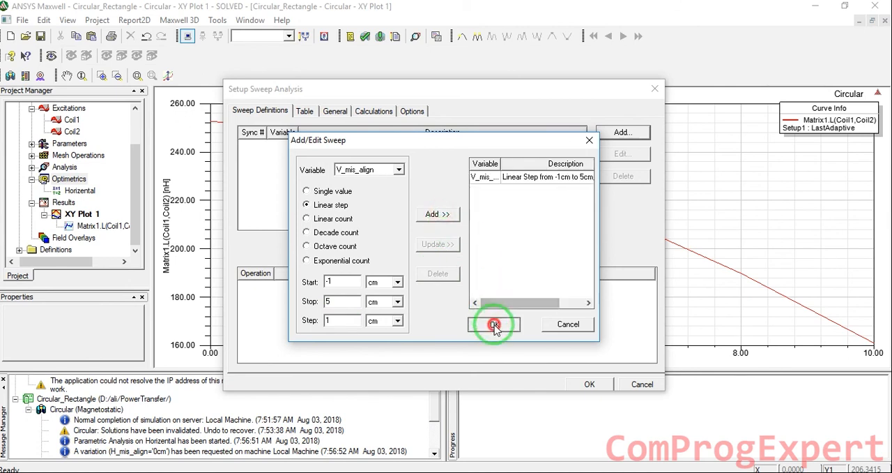
pyautogui.click(495, 324)
pyautogui.click(589, 384)
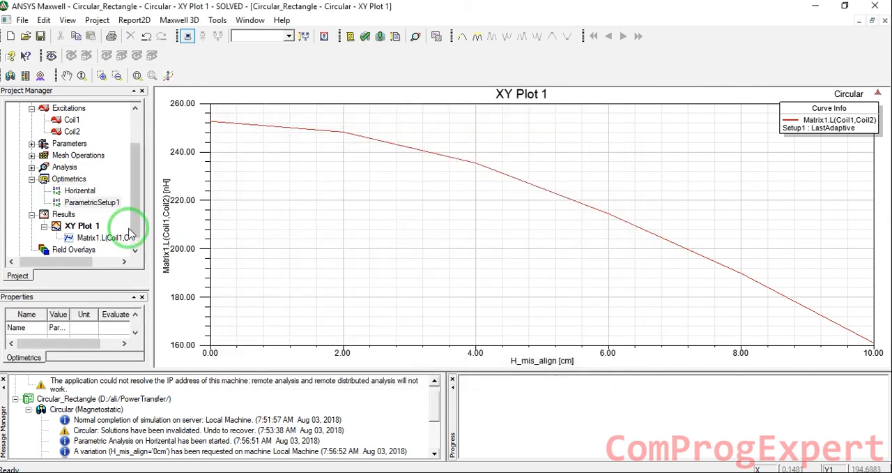
# - Rename the new parametric setup under Optimetrics as Vertical and run its analysis
pyautogui.click(104, 202)
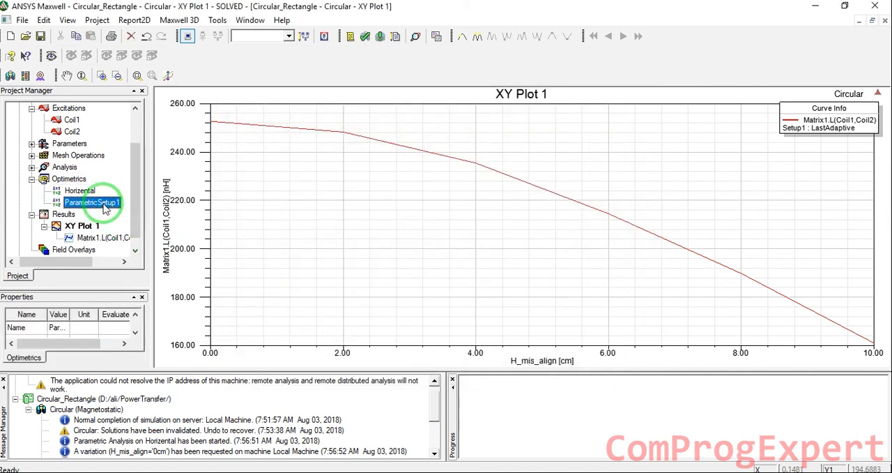
pyautogui.click(104, 203)
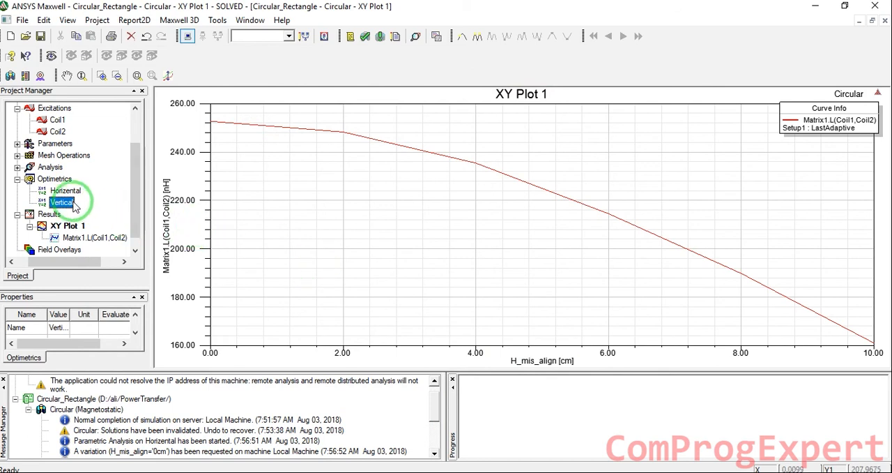
pyautogui.scroll(2, 62, 161)
pyautogui.doubleClick(70, 120)
pyautogui.scroll(-2, 100, 226)
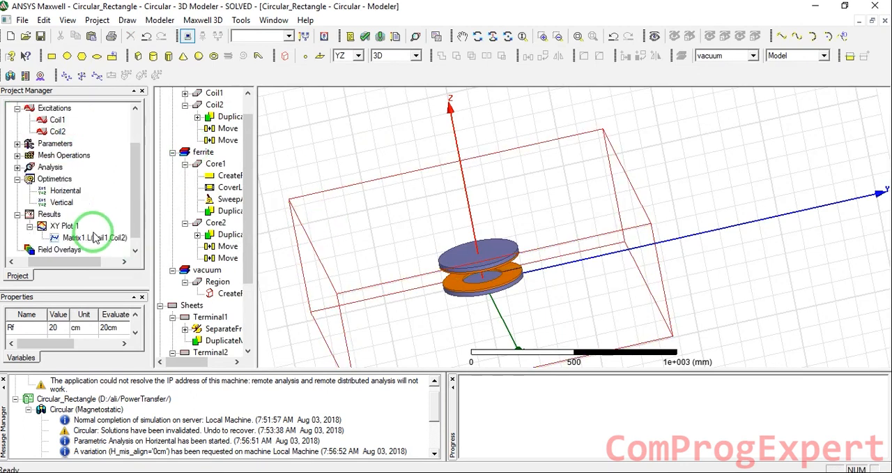
pyautogui.rightClick(64, 203)
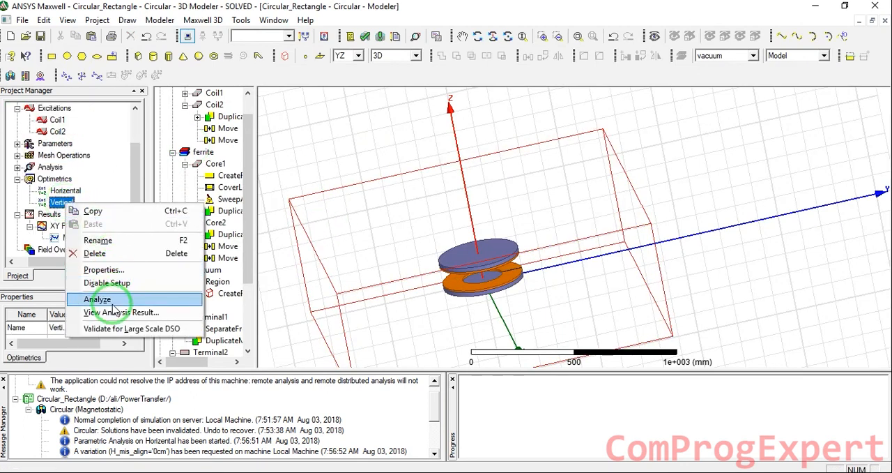
pyautogui.click(112, 302)
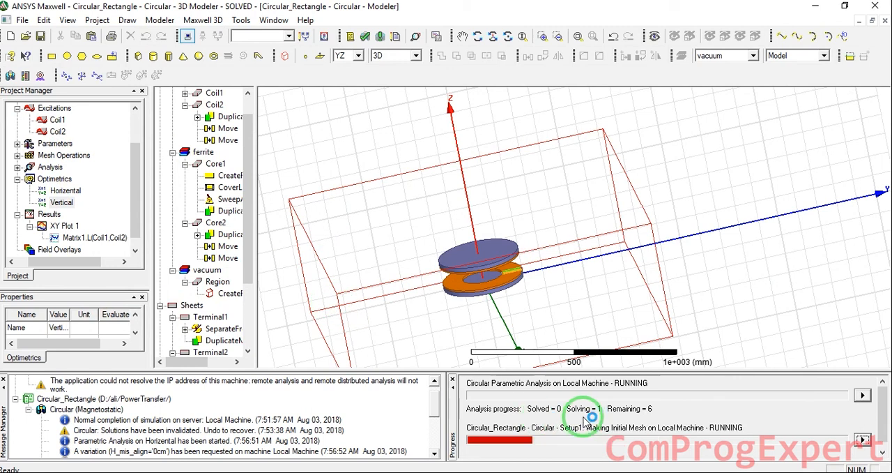
# - Start a rectangular magnetostatic report from the Circular design's results, with V_mis_align as the primary sweep
pyautogui.click(710, 284)
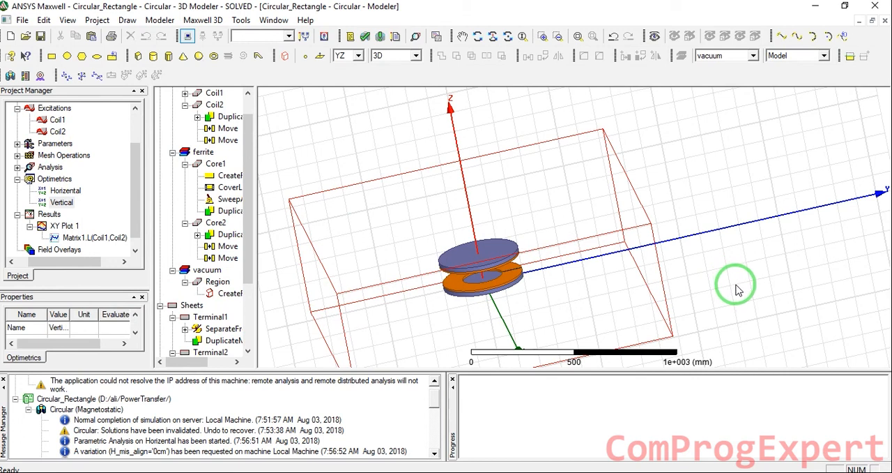
pyautogui.scroll(-1, 318, 258)
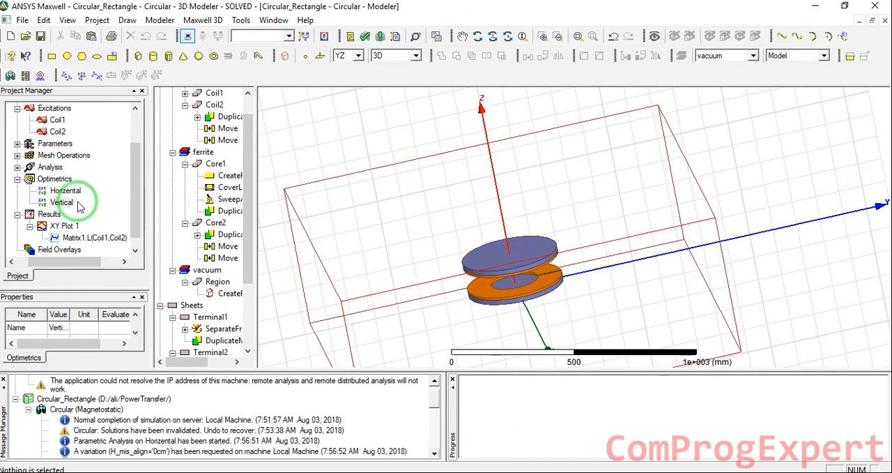
pyautogui.scroll(-1, 79, 205)
pyautogui.rightClick(57, 201)
pyautogui.moveTo(123, 203)
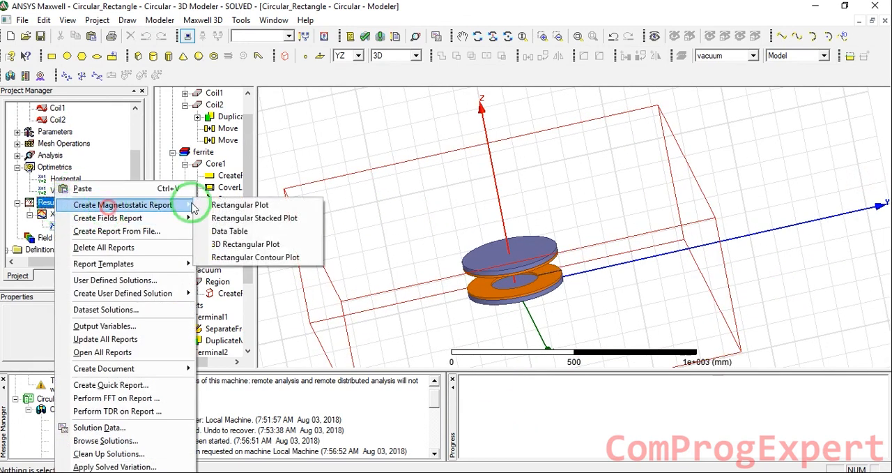
pyautogui.click(230, 204)
pyautogui.click(360, 184)
pyautogui.click(332, 213)
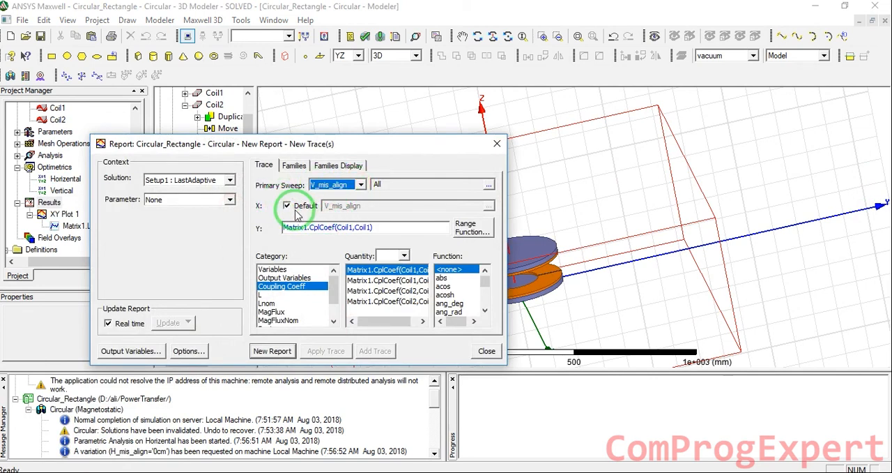
# - Plot the mutual inductance Matrix1.L(Coil1,Coil2) against V_mis_align as a new report and close the report setup
pyautogui.click(270, 287)
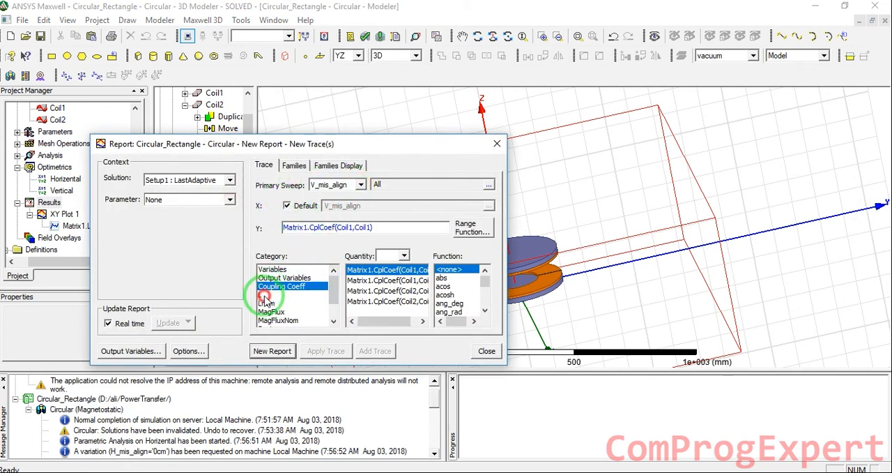
pyautogui.click(265, 295)
pyautogui.click(381, 279)
pyautogui.click(282, 349)
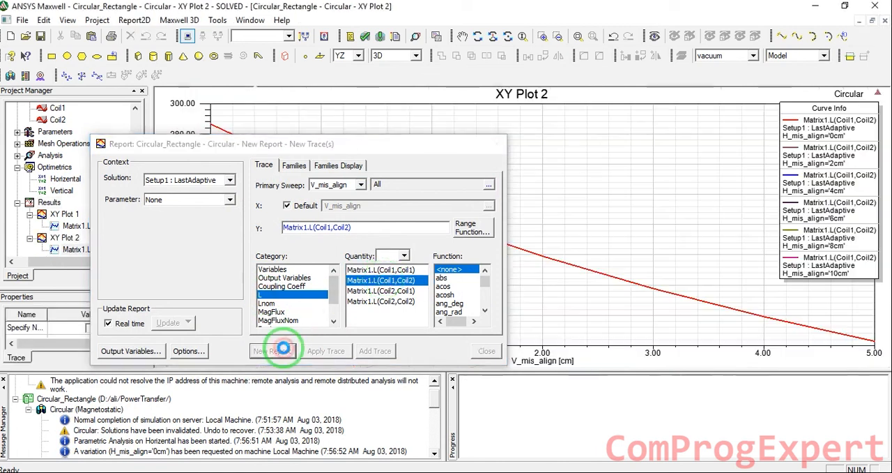
pyautogui.click(487, 351)
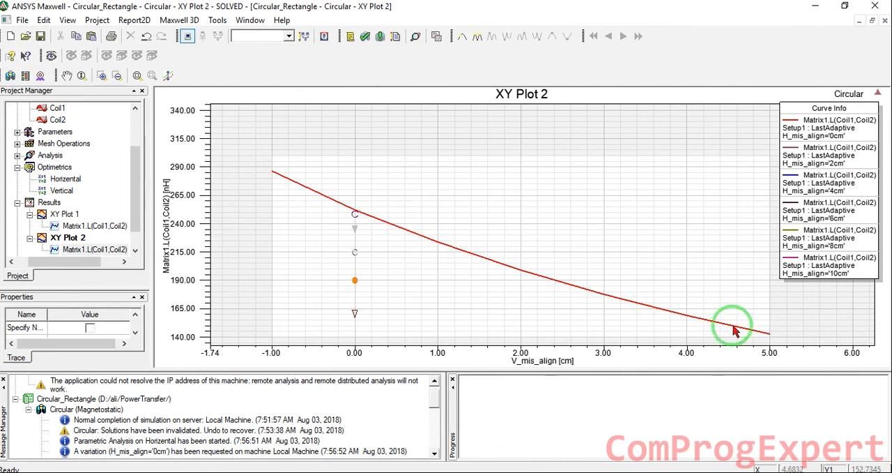
# - Compare the plotted curve with the circular type's vertical distance curve in the paper's Fig. 5 and examine the plotted trace's properties
pyautogui.click(273, 472)
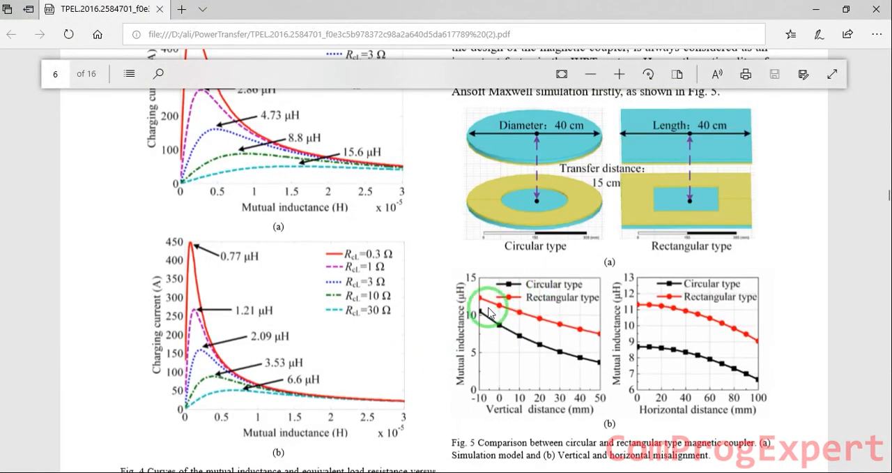
pyautogui.click(530, 472)
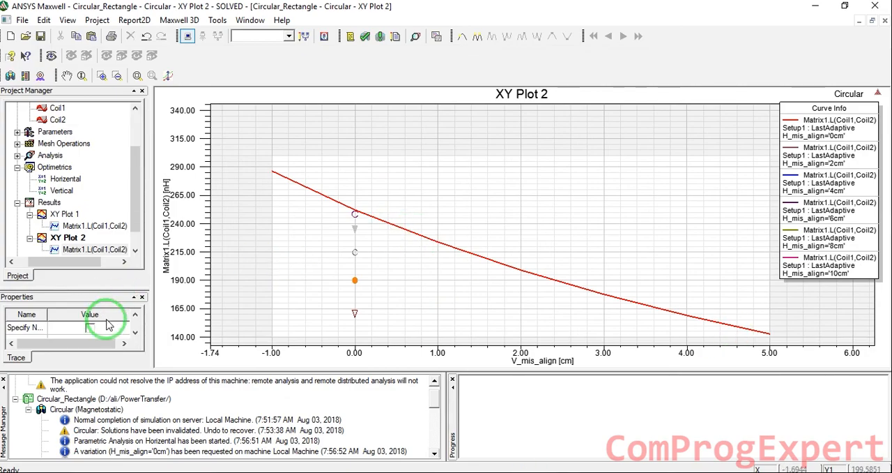
pyautogui.moveTo(114, 289); pyautogui.dragTo(115, 230)
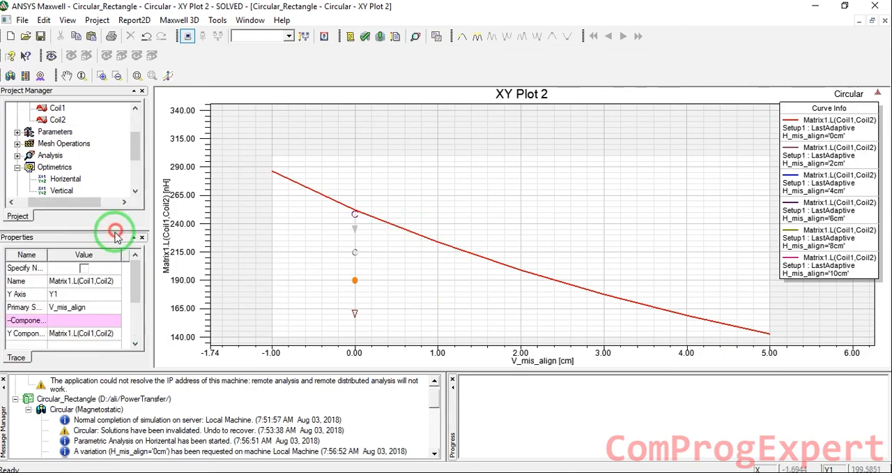
pyautogui.moveTo(133, 294)
pyautogui.mouseDown()
pyautogui.moveTo(135, 323)
pyautogui.moveTo(134, 281)
pyautogui.mouseUp()
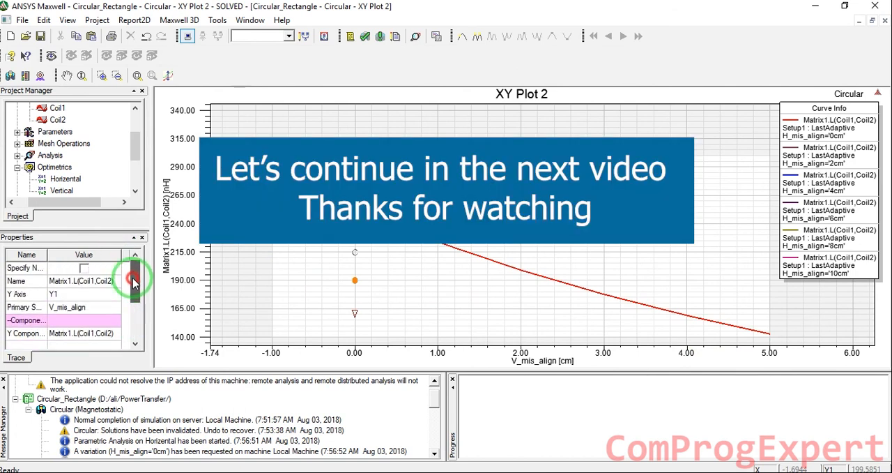